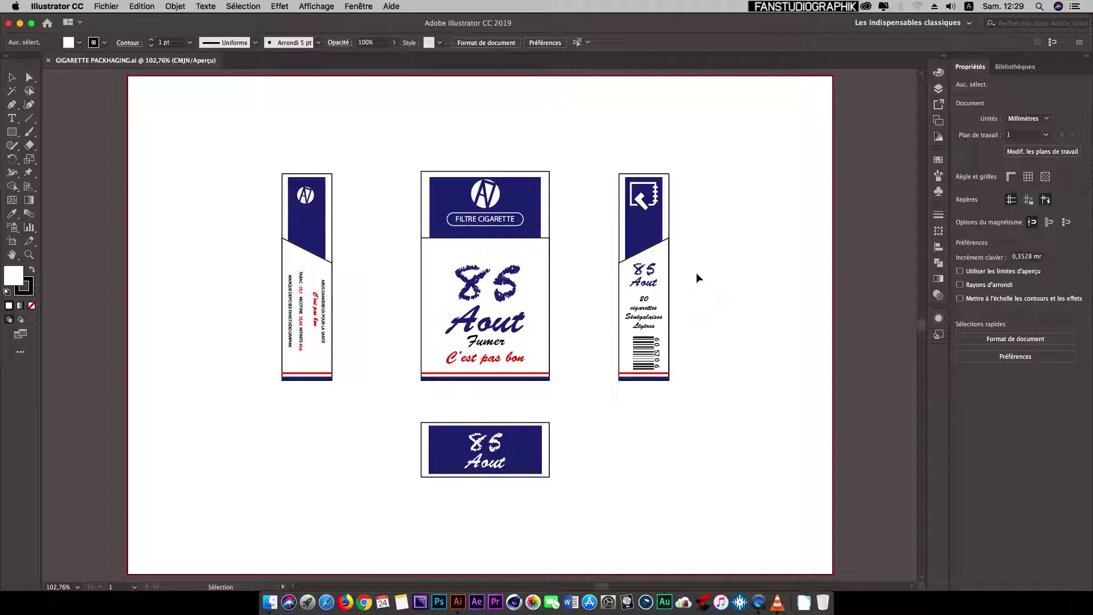
- Create a new print document from the A3 preset in landscape orientation
key("v")
key("super+n")
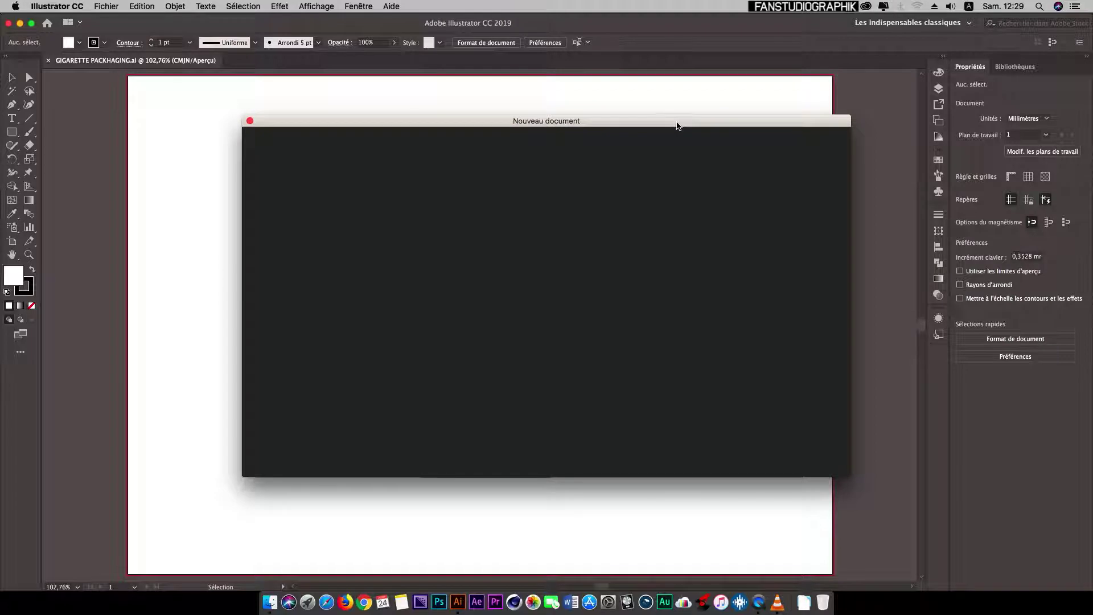
left_click_drag(677, 126, 631, 24)
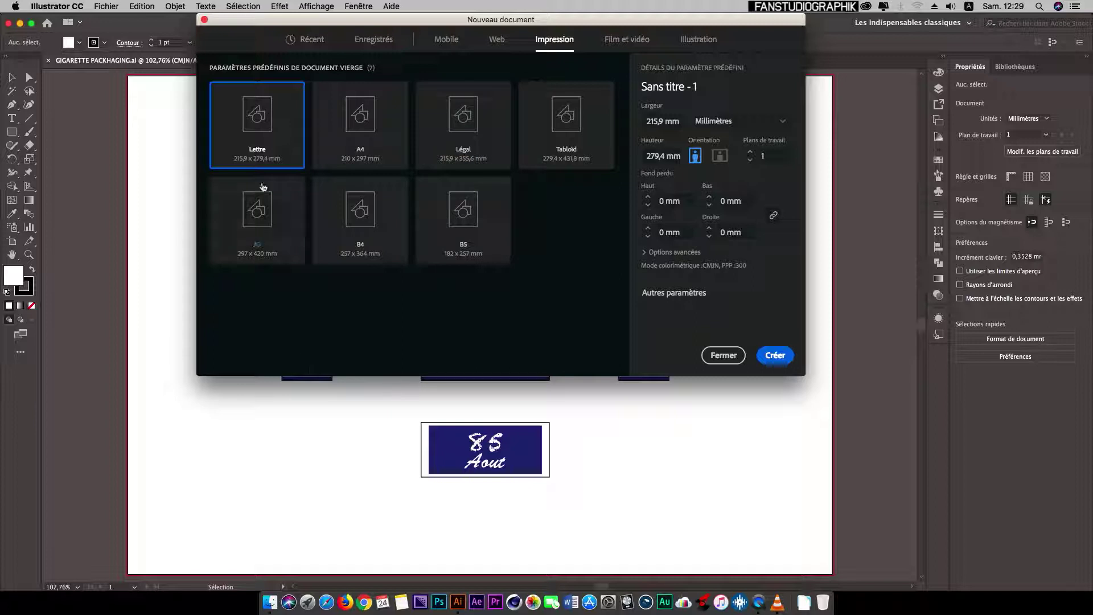
left_click(265, 214)
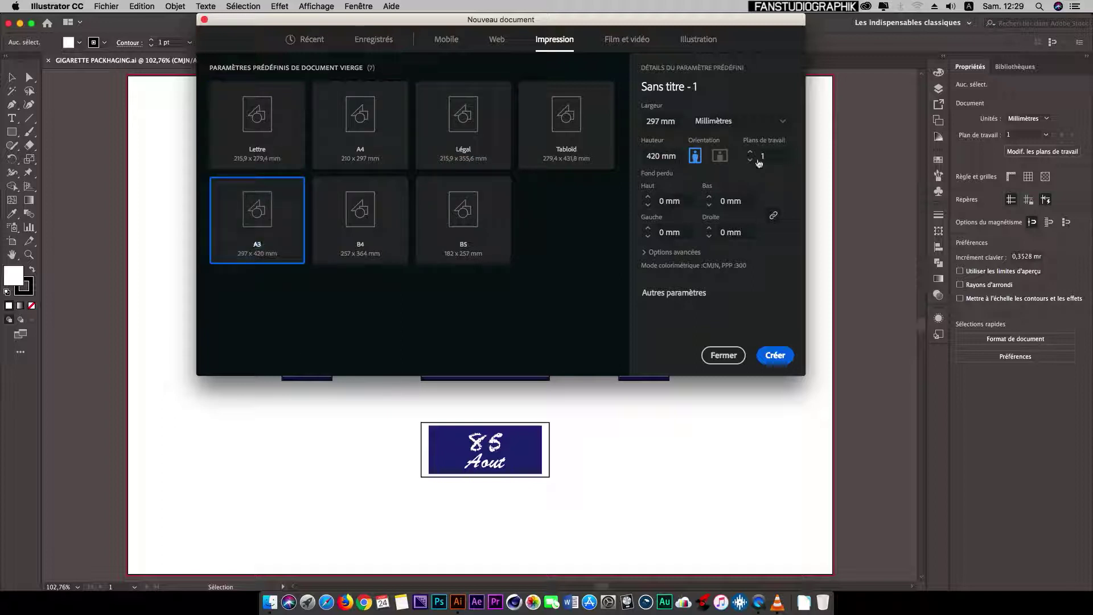
left_click(720, 158)
left_click(776, 356)
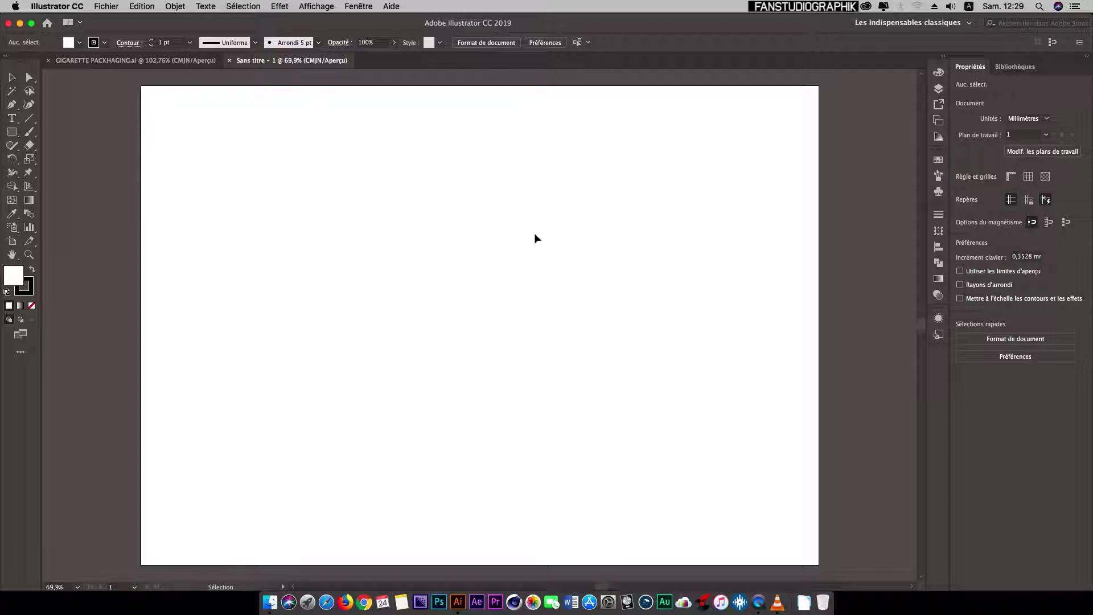
- Switch back to the GIGARETTE PACKHAGING document and display its symbols
left_click(200, 61)
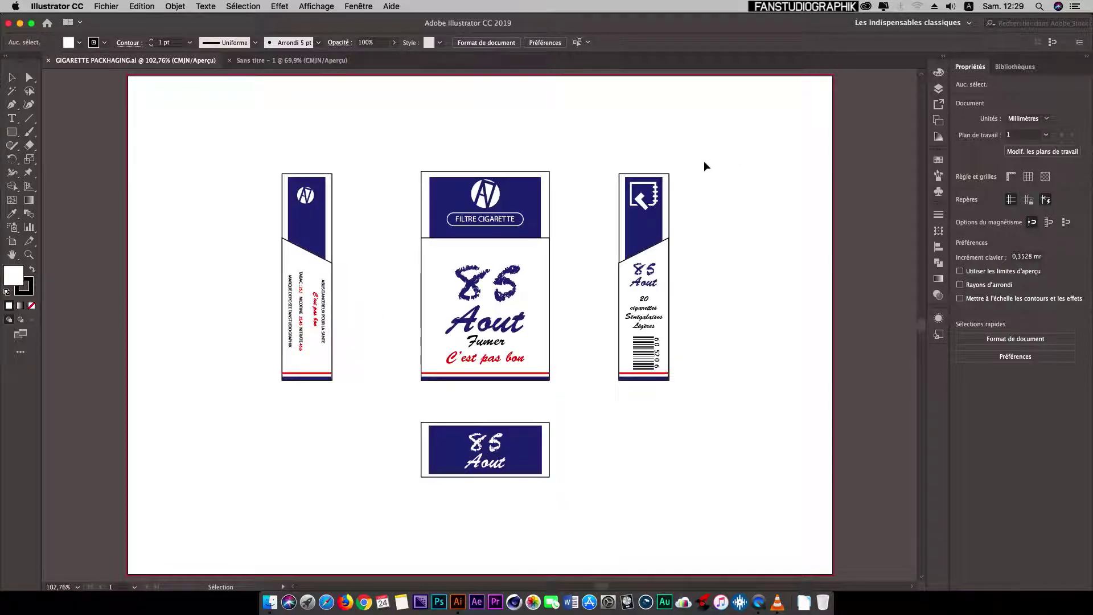
left_click(322, 8)
mouse_move(359, 7)
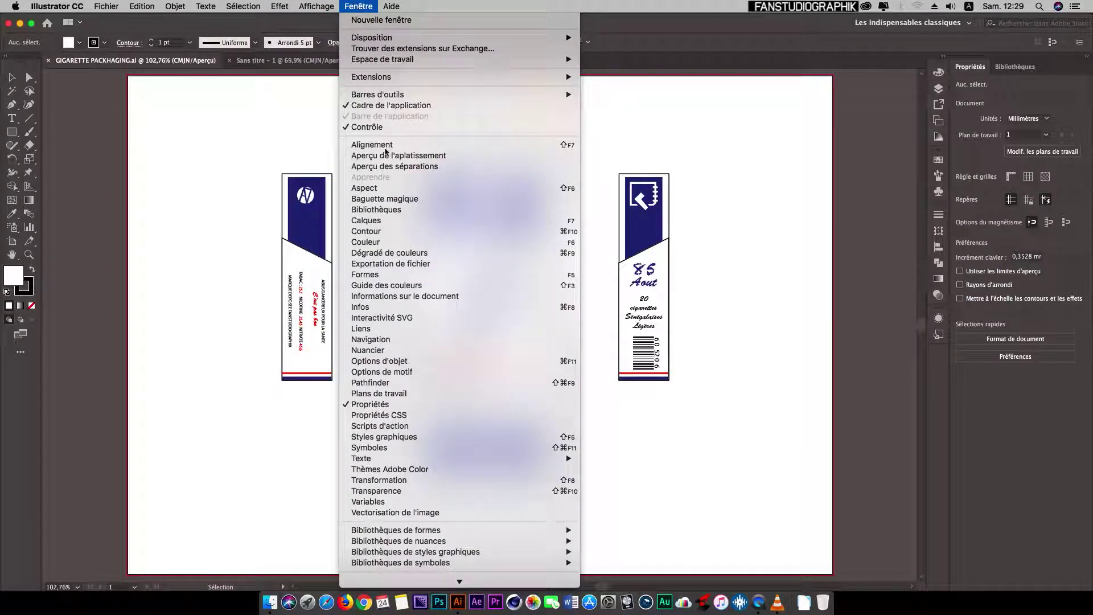
left_click(370, 448)
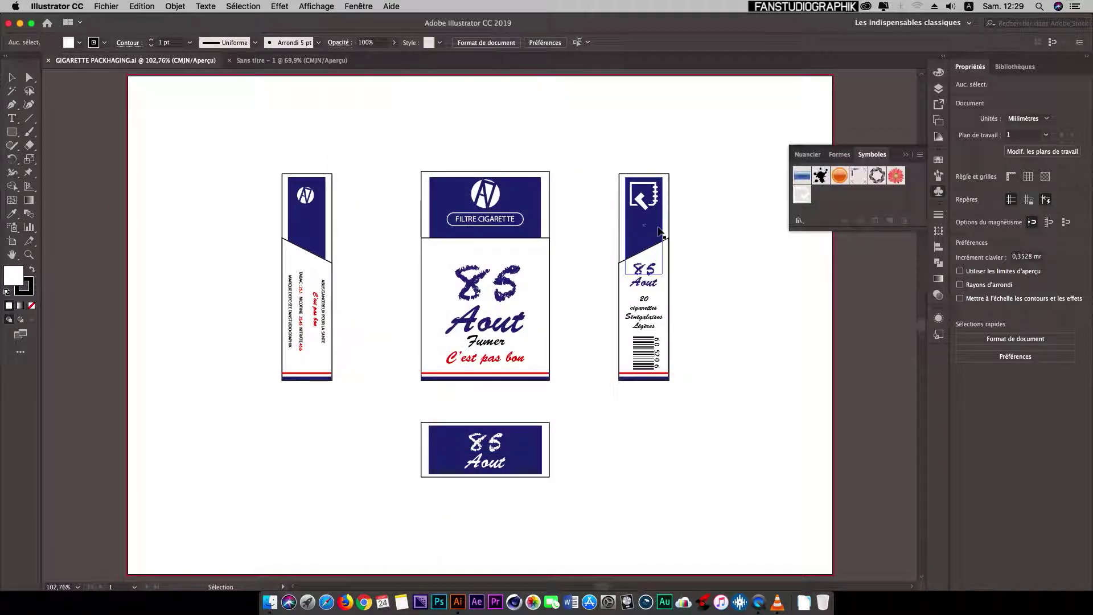
- Turn the side face with the barcode into a dynamic symbol named "Face Droite" with export type Graphique
left_click(665, 245)
left_click_drag(665, 245, 837, 206)
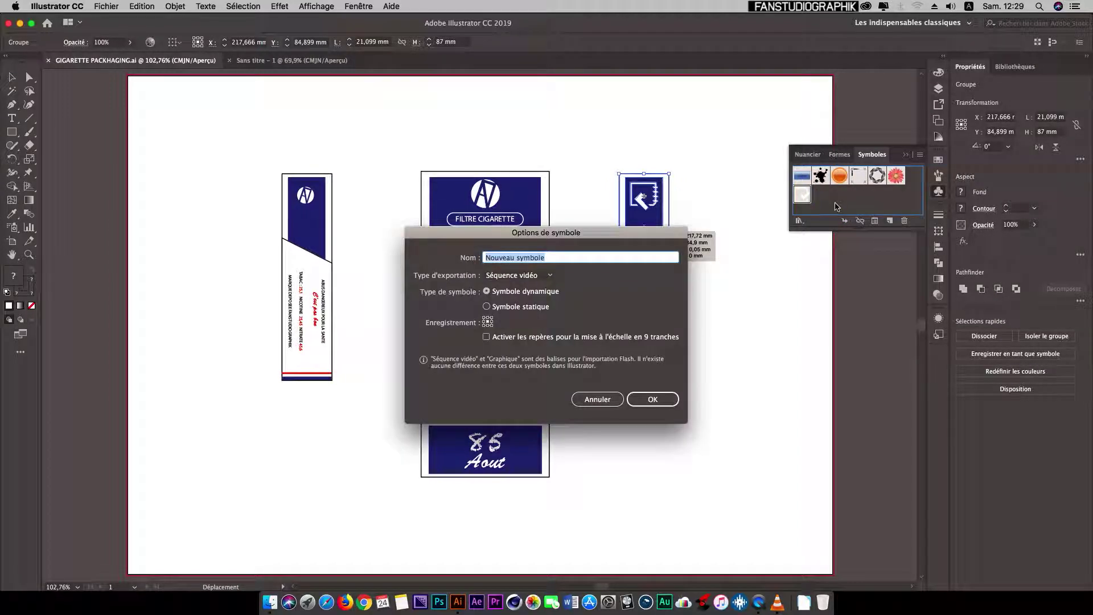
left_click(550, 275)
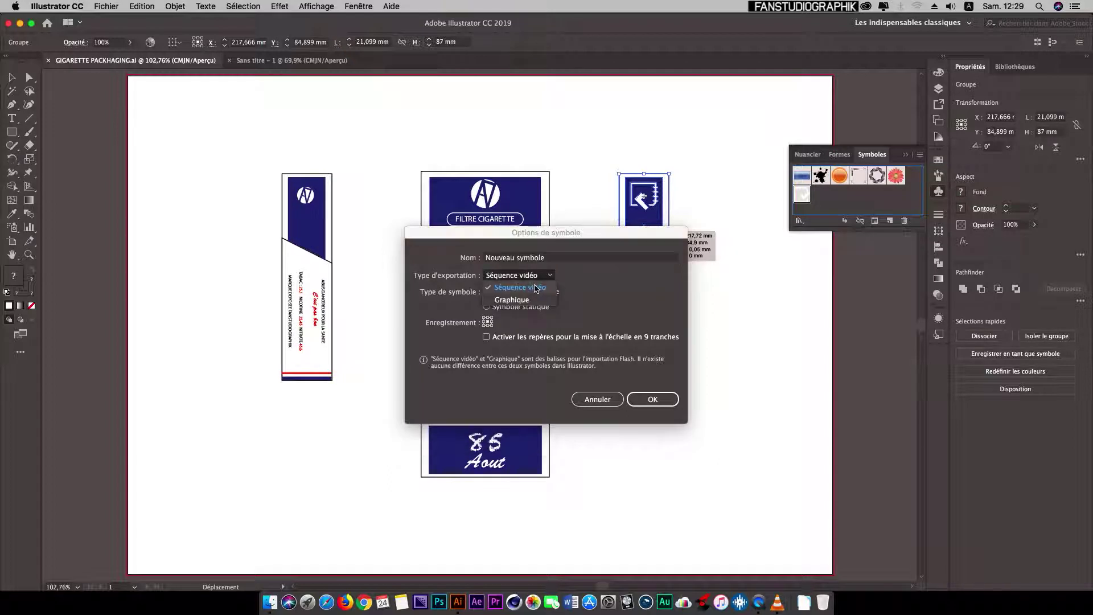
left_click(524, 303)
left_click_drag(563, 259, 461, 261)
type("Face Droite")
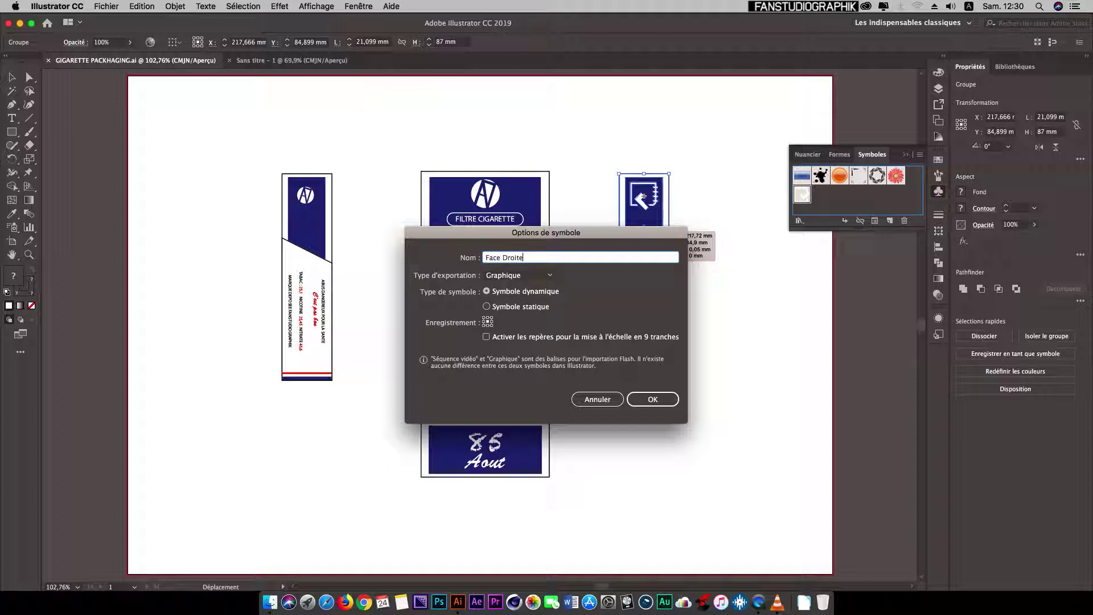
left_click(662, 399)
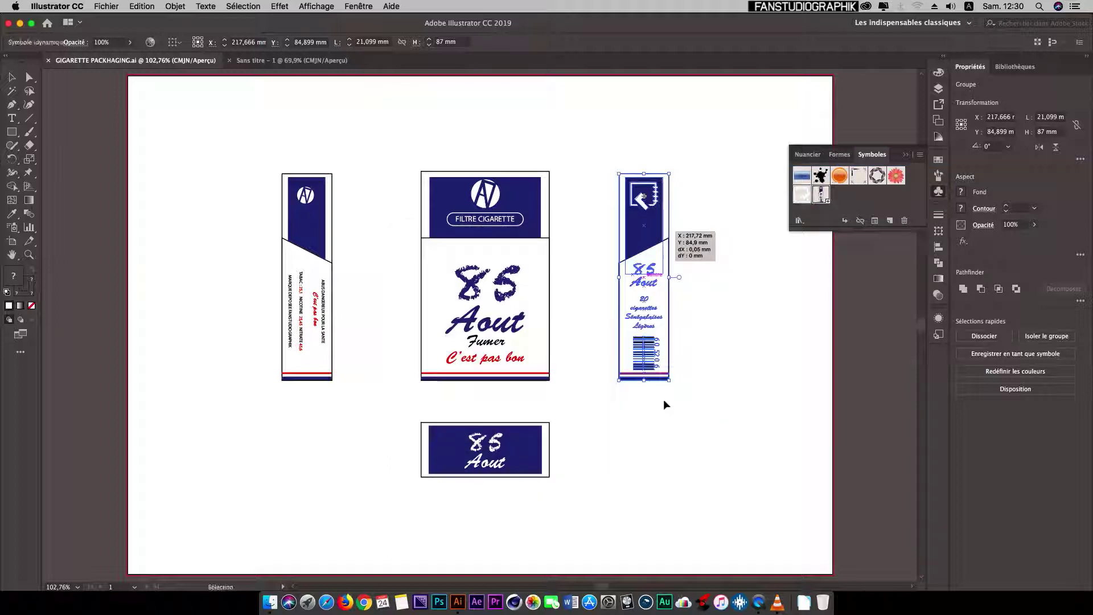
- Turn the large front face of the pack into a dynamic symbol named "Face Avant" with export type Graphique
left_click(525, 243)
left_click_drag(524, 241, 853, 210)
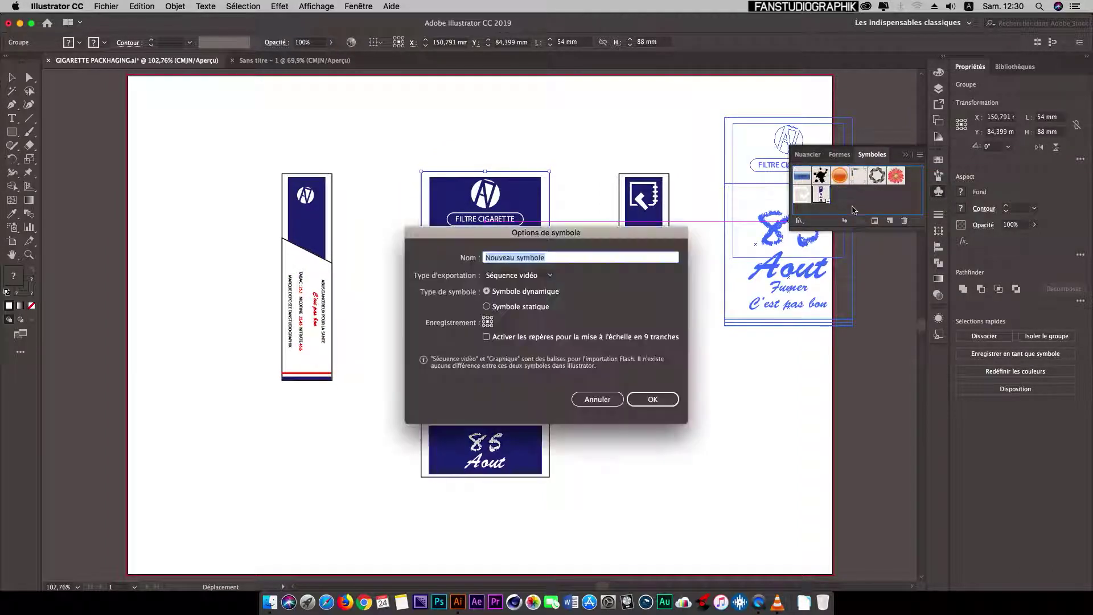
left_click(550, 277)
left_click(532, 299)
left_click(558, 260)
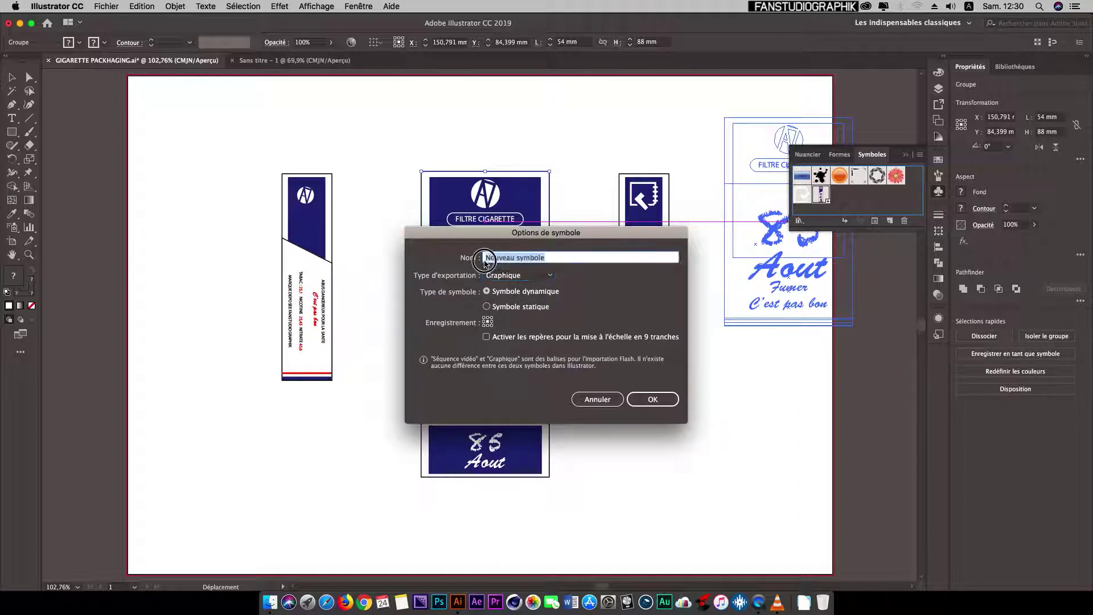
type("Face")
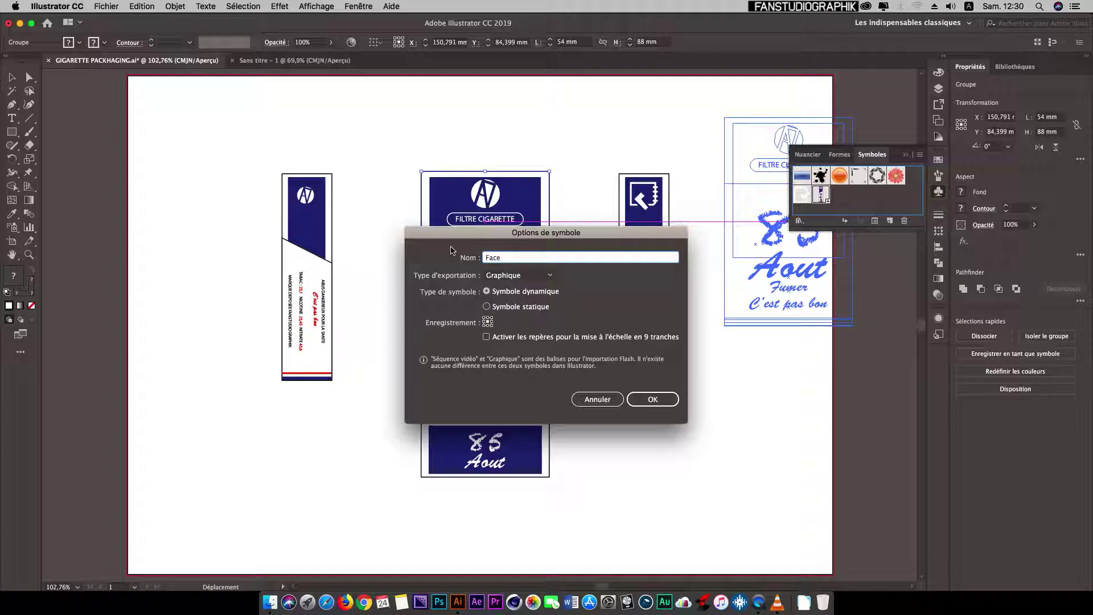
type(" Avant")
left_click(653, 399)
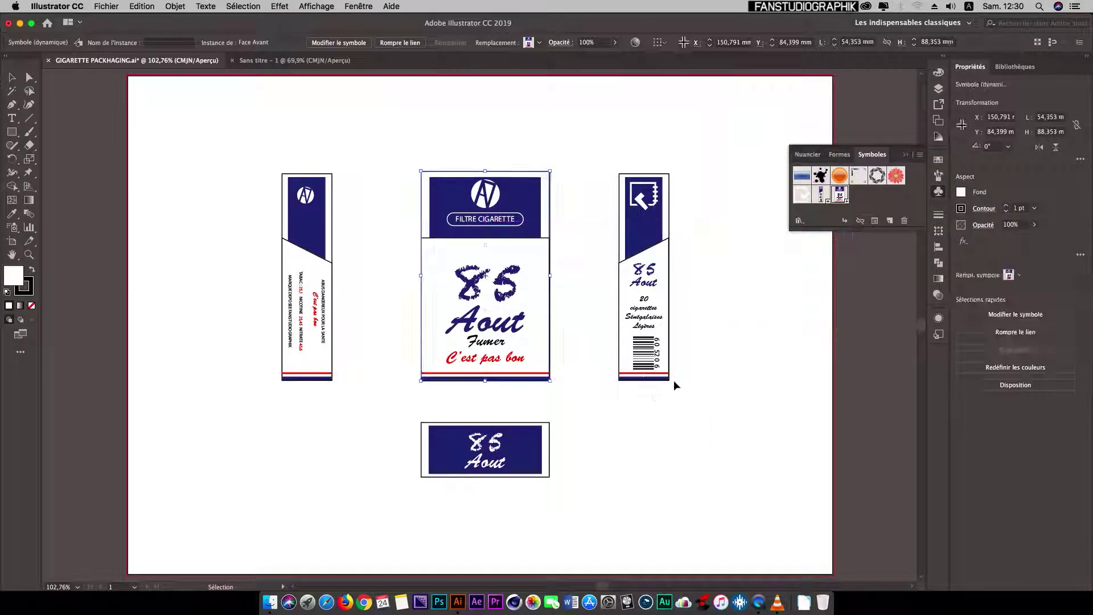
- Turn the side face with the vertical text into a dynamic symbol named "Face Gauche" with export type Graphique
left_click(330, 219)
left_click_drag(625, 222, 882, 206)
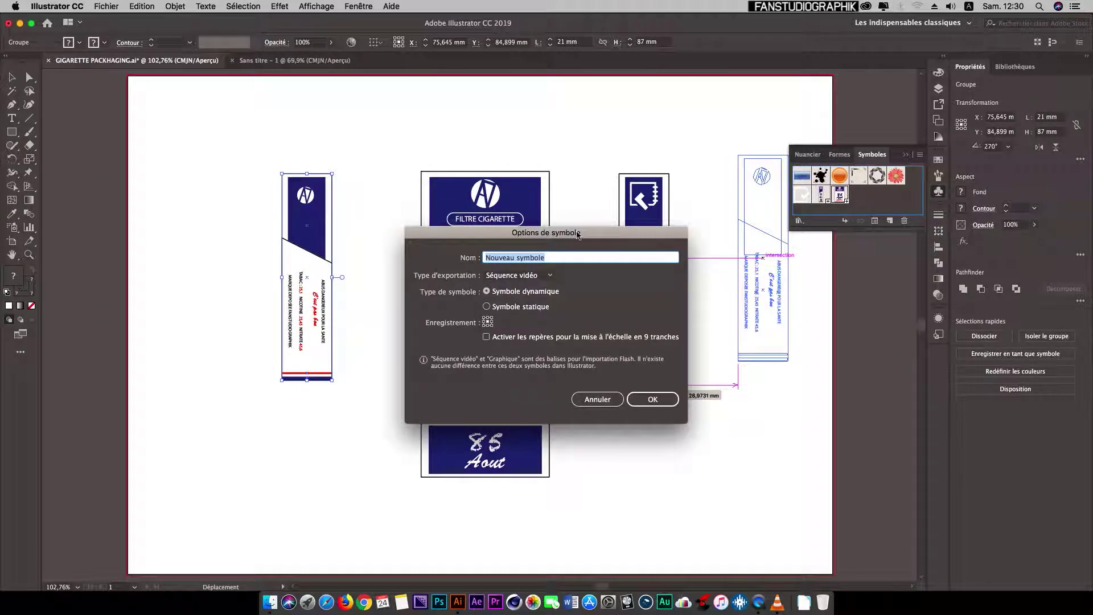
left_click(549, 275)
left_click(536, 294)
left_click_drag(545, 258, 451, 260)
type("Face Gauche")
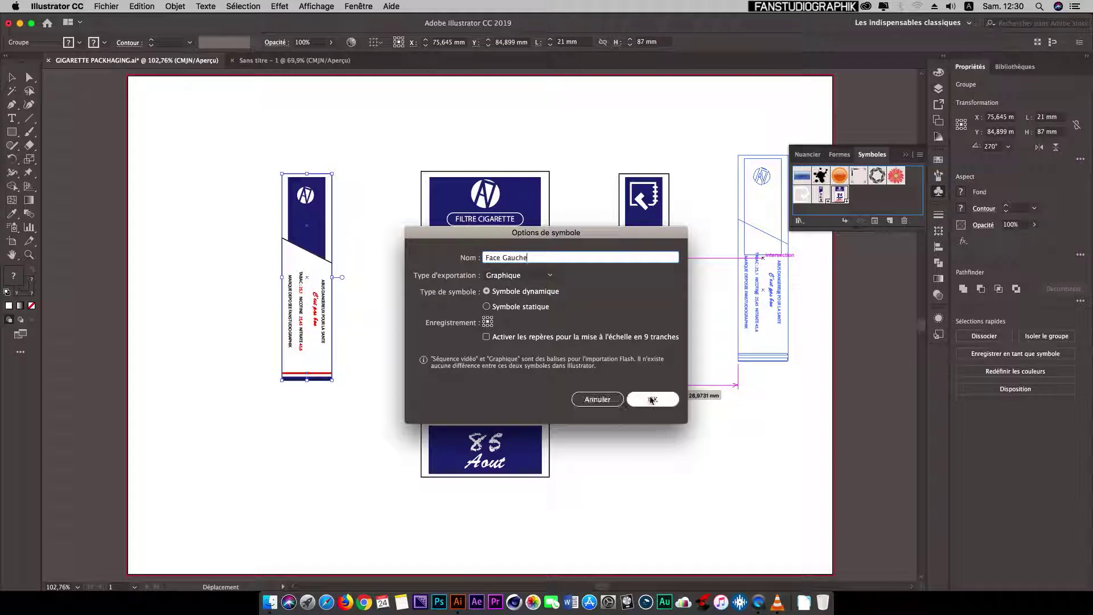
left_click(652, 398)
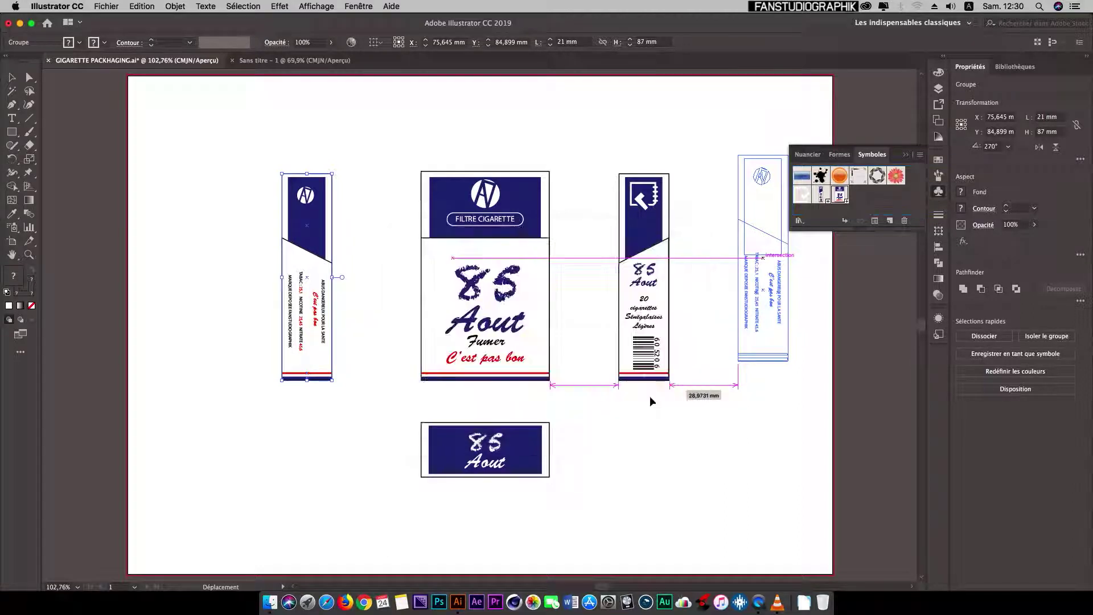
- Turn the small "85 Aout" top face into a dynamic symbol named "Face Haute" with export type Graphique, and deselect it
left_click(536, 441)
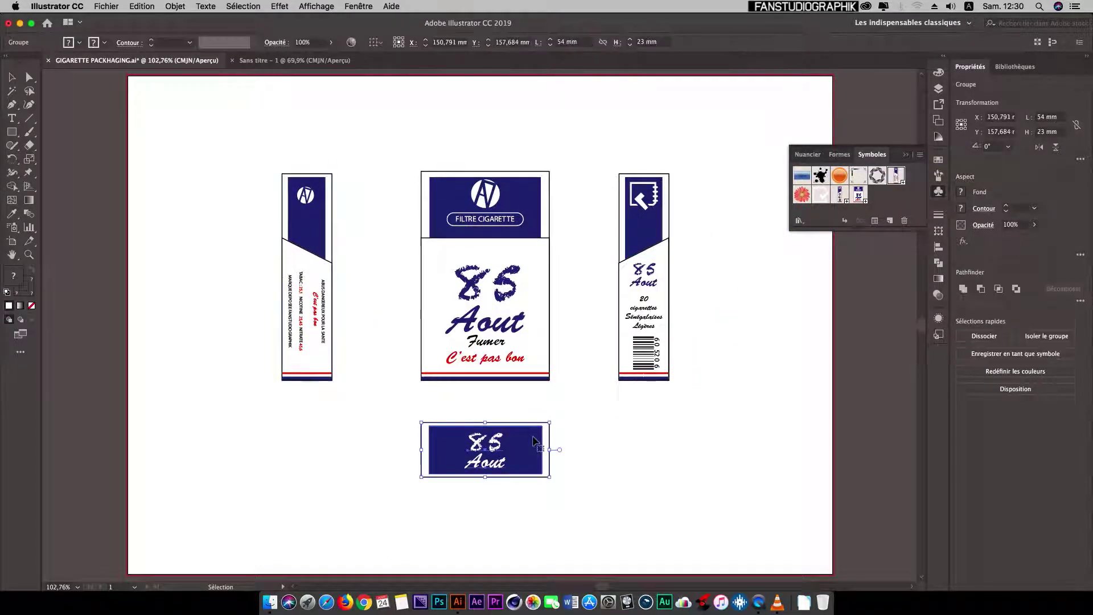
left_click_drag(537, 441, 885, 206)
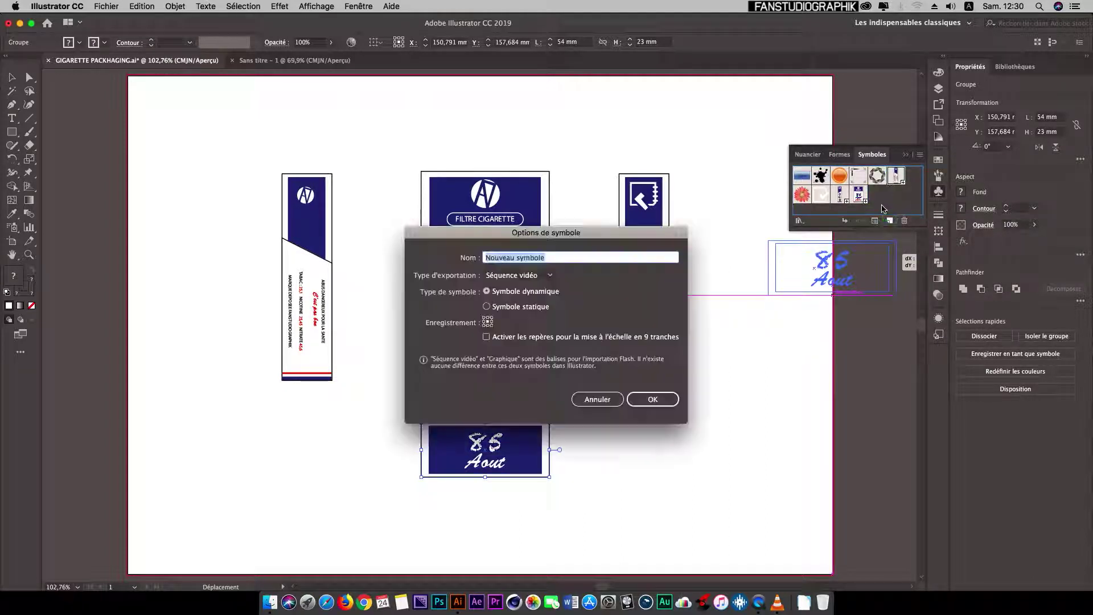
type("Face Haute")
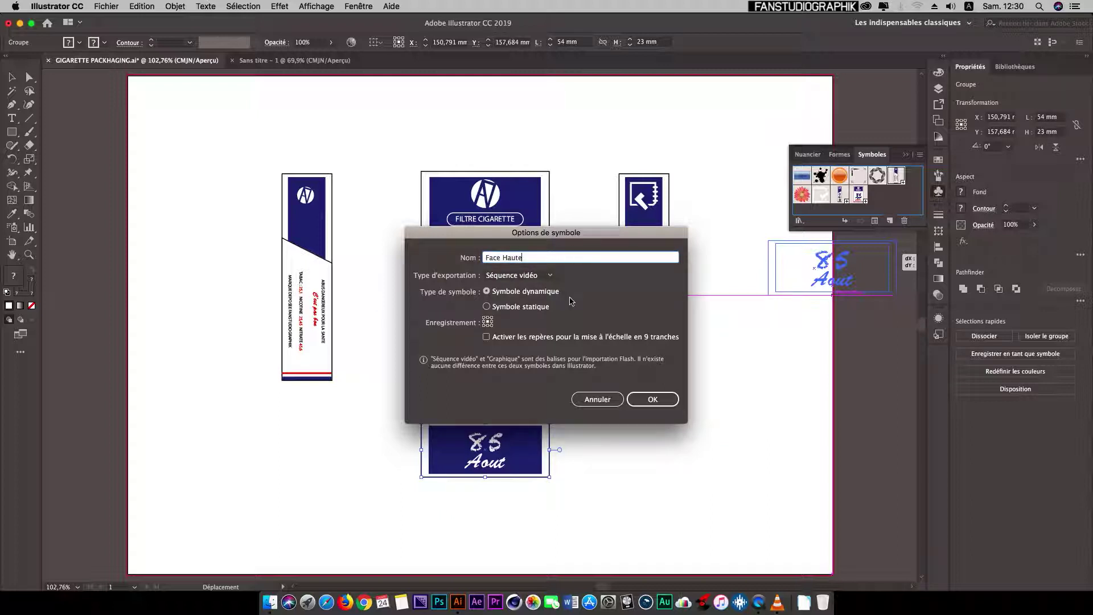
left_click(550, 276)
left_click(512, 300)
left_click(656, 402)
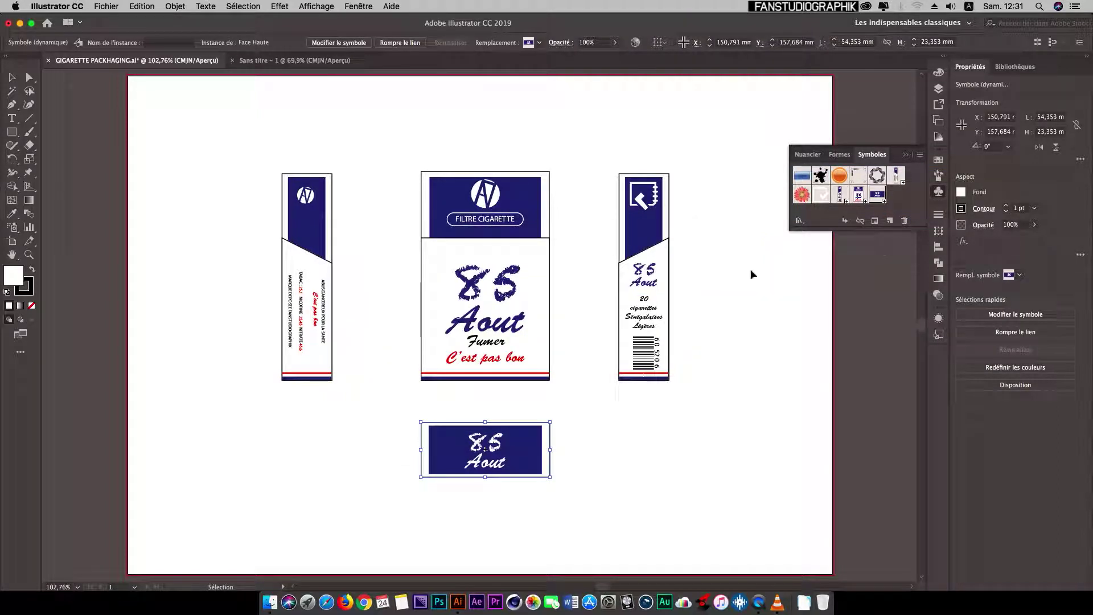
left_click(718, 270)
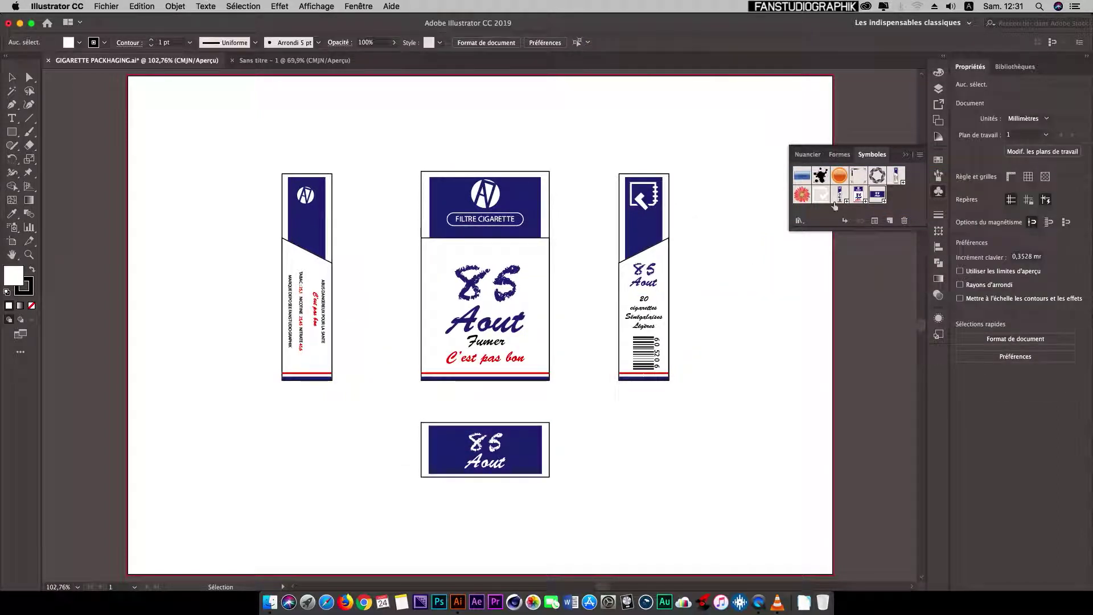
- Delete the unused default symbols, including the ring, Gerbera flower, orange button, crop marks, ink splatter and blue bar
left_click(889, 189)
left_click(904, 220)
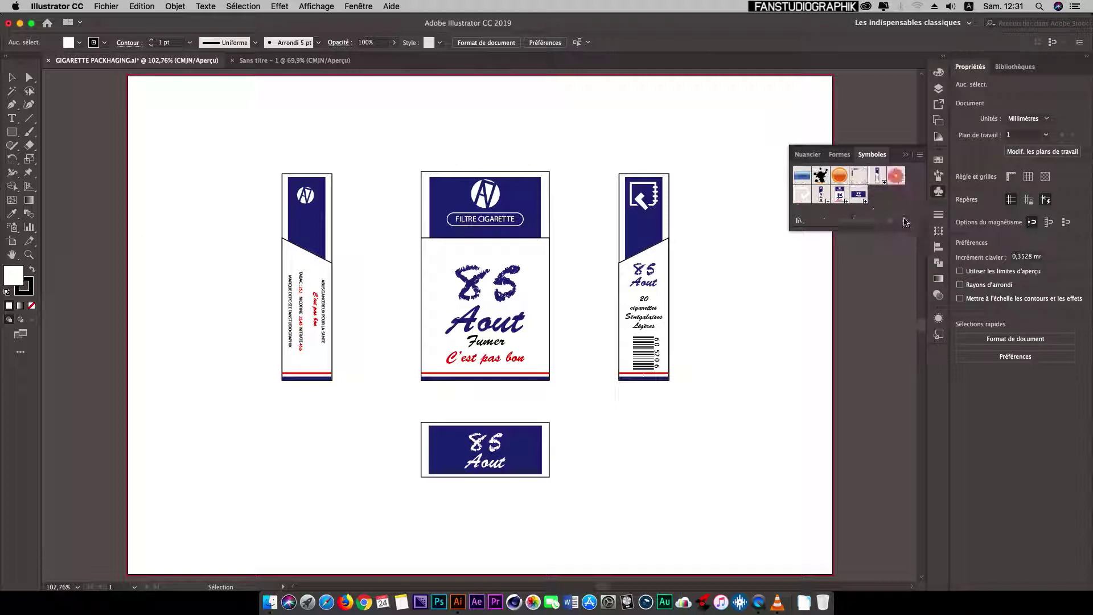
left_click(895, 179)
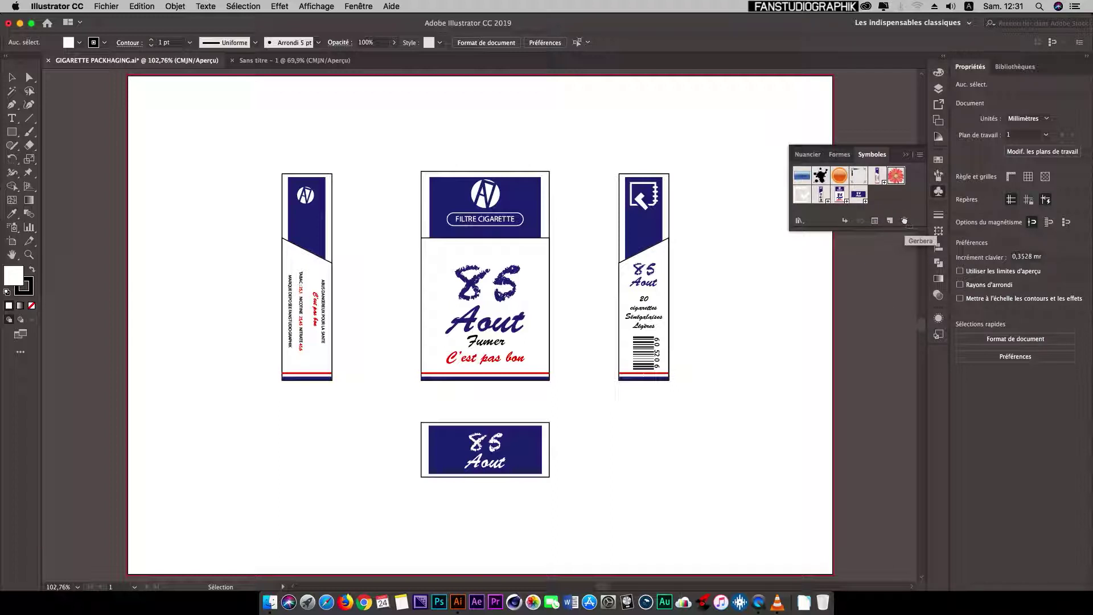
left_click(904, 220)
left_click(839, 176)
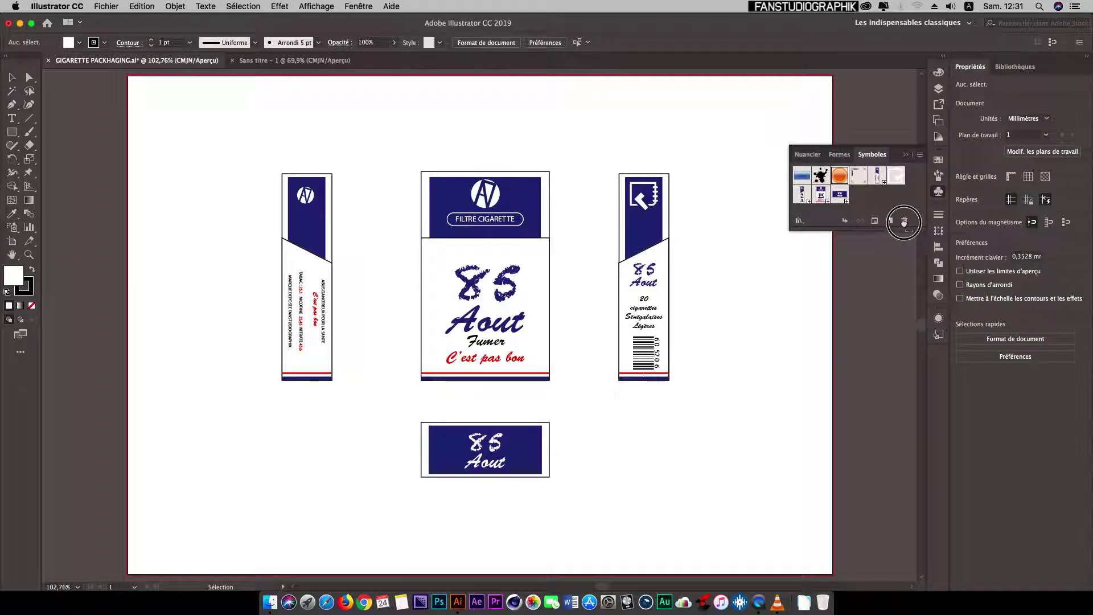
left_click(904, 220)
left_click(839, 176)
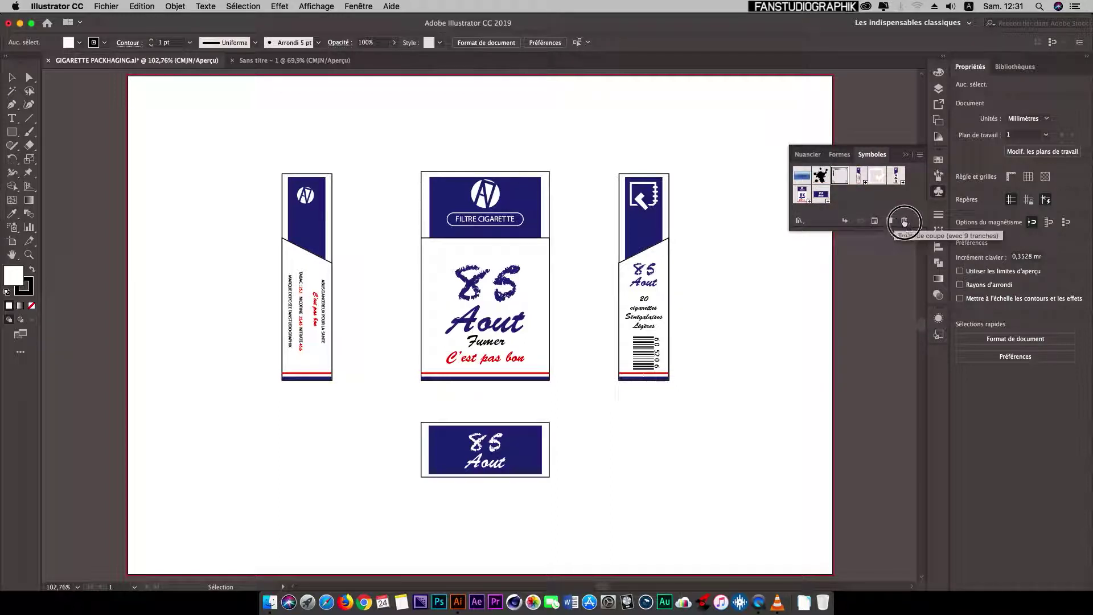
left_click(904, 224)
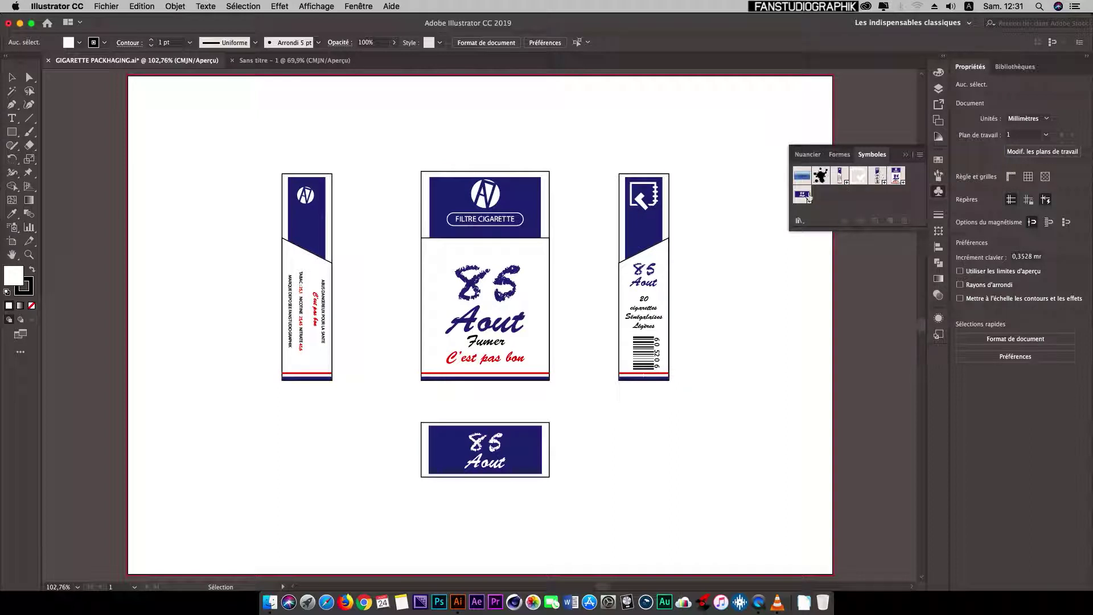
left_click(820, 175)
left_click(904, 221)
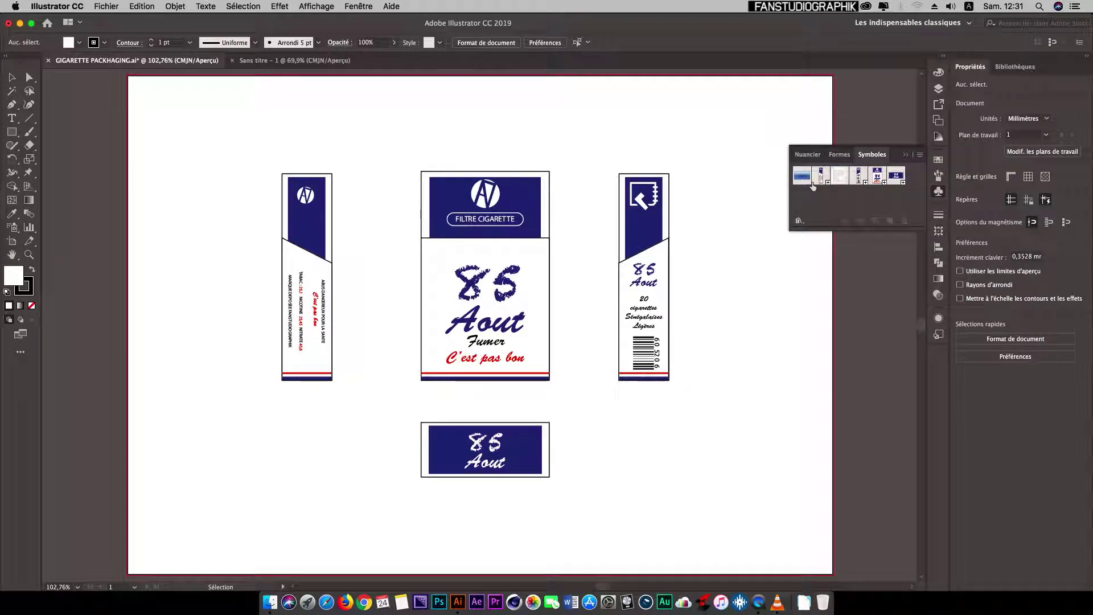
left_click(803, 177)
left_click(904, 221)
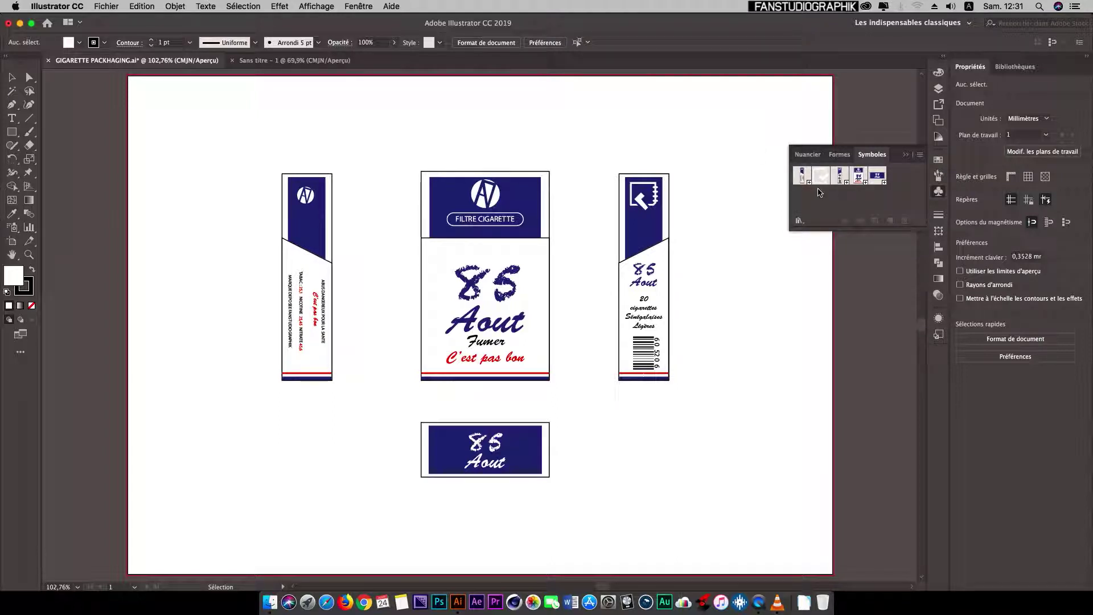
left_click(826, 180)
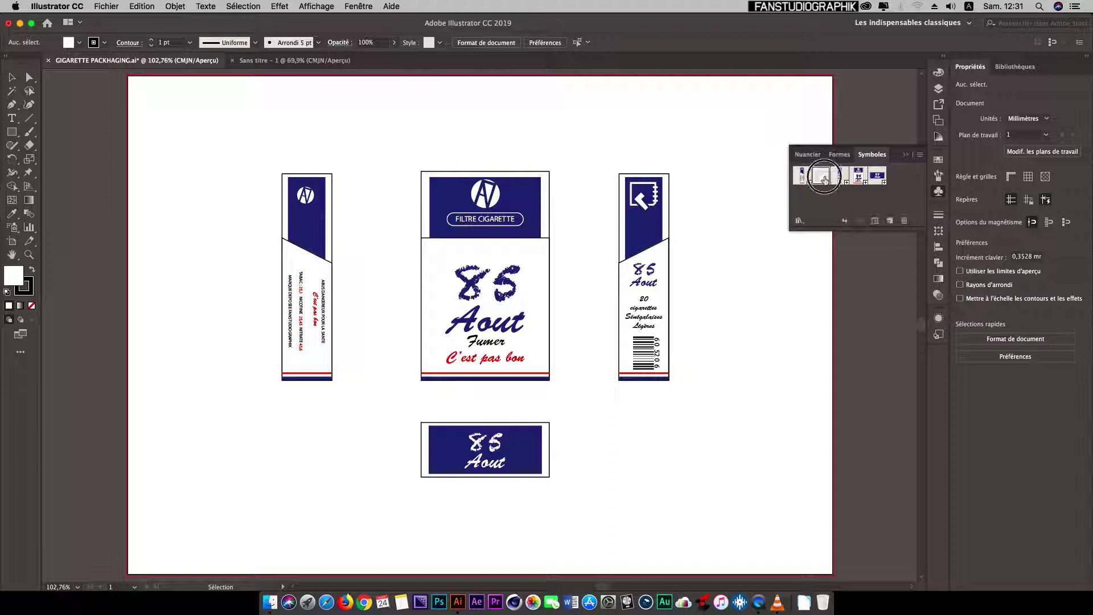
left_click(904, 220)
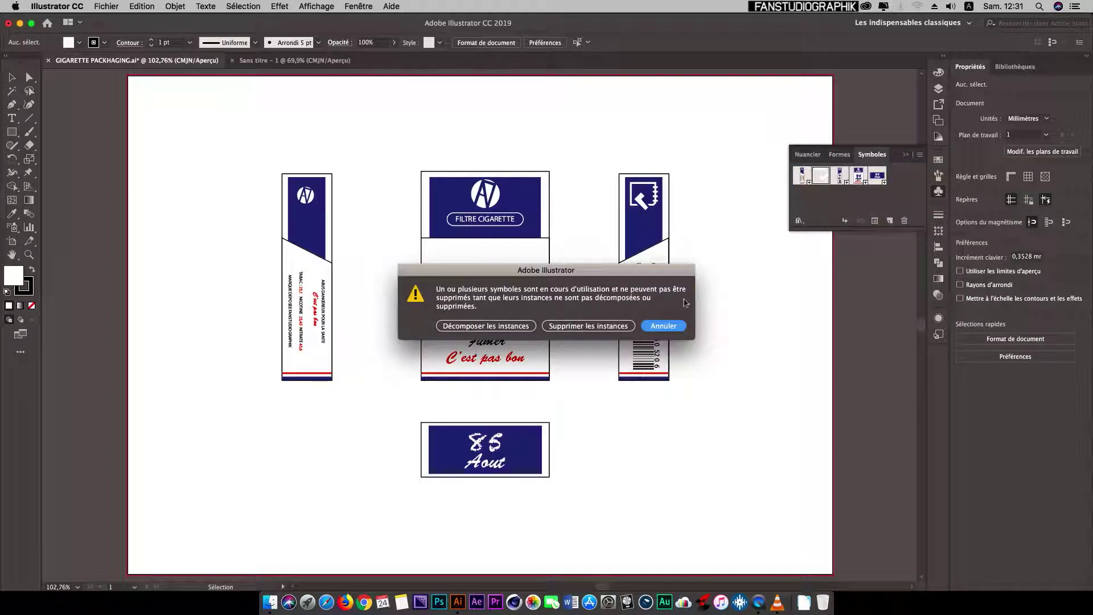
left_click(666, 327)
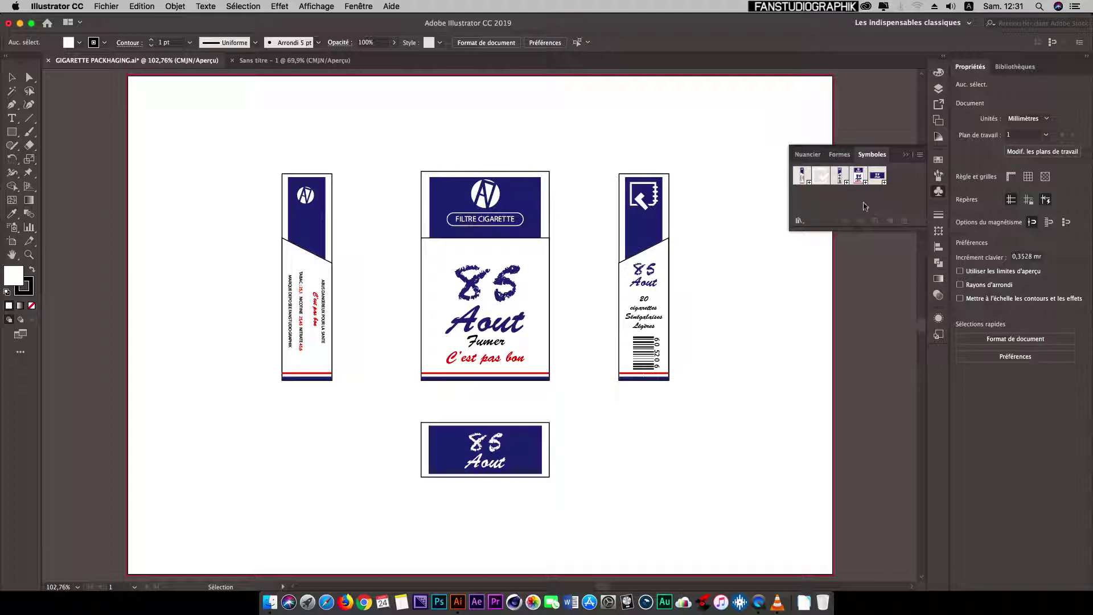
- Save the document's symbols as a symbol library named "Facette packaging Cigarette"
left_click(920, 154)
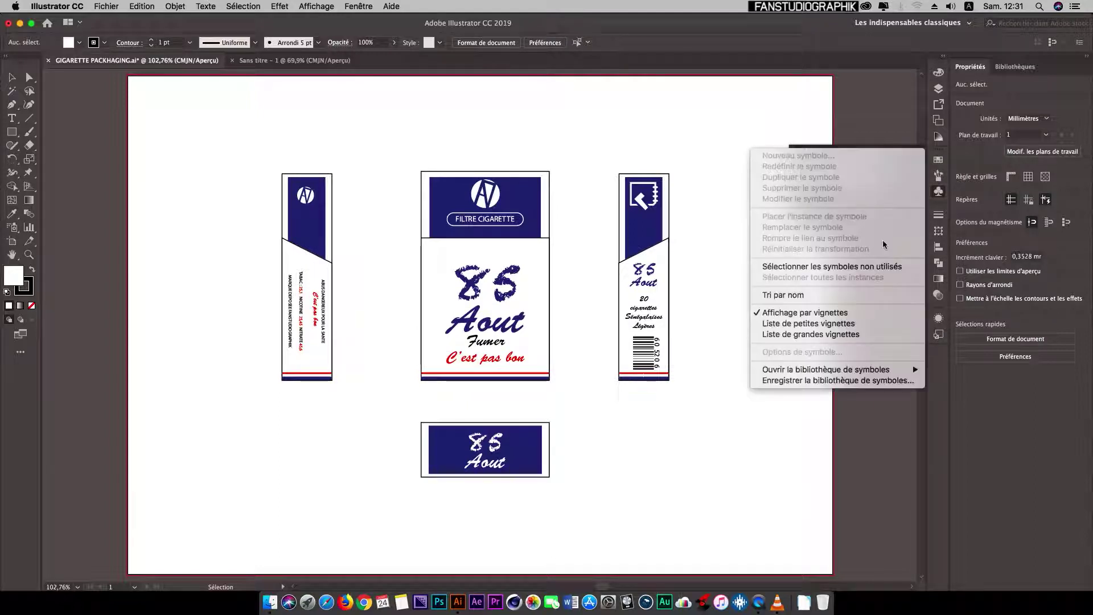
left_click(842, 381)
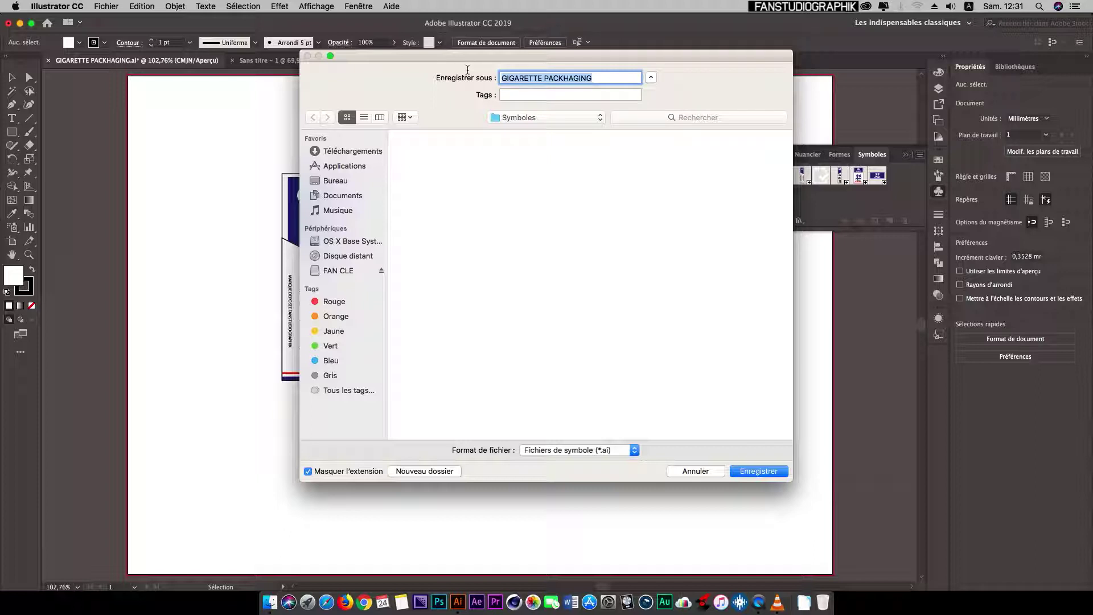
type("Facette packaging")
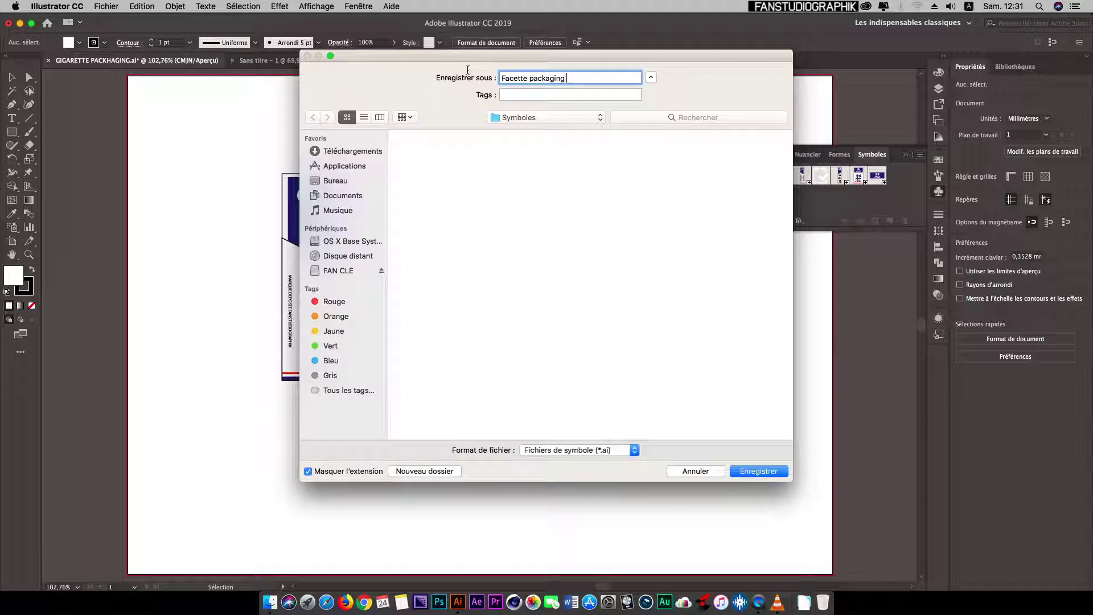
type("igarette")
left_click(745, 471)
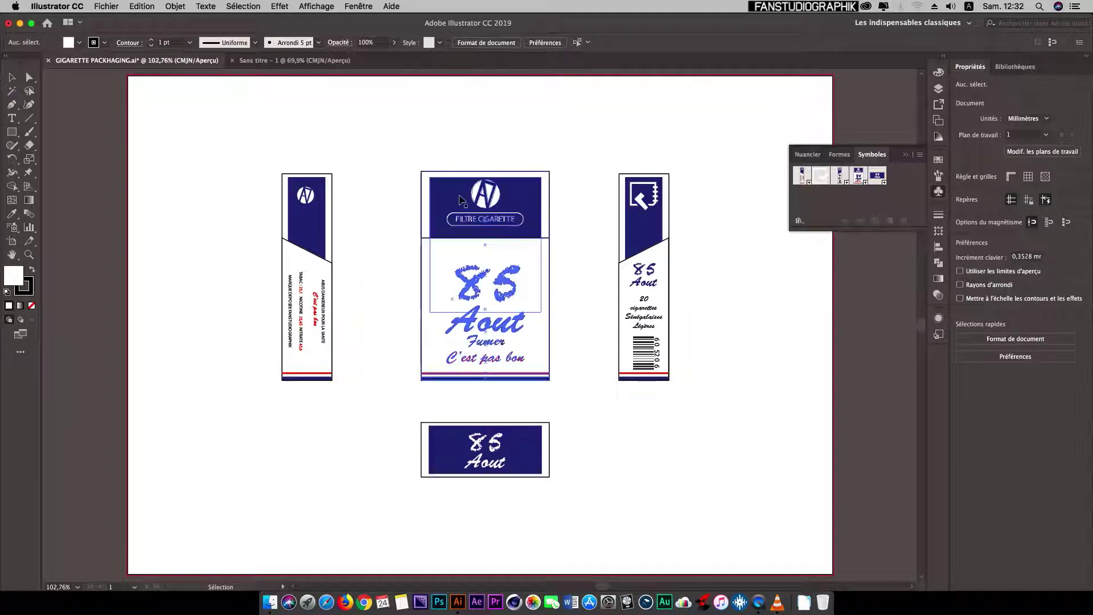
- Check the width and height of the pack's front face symbol
left_click(522, 188)
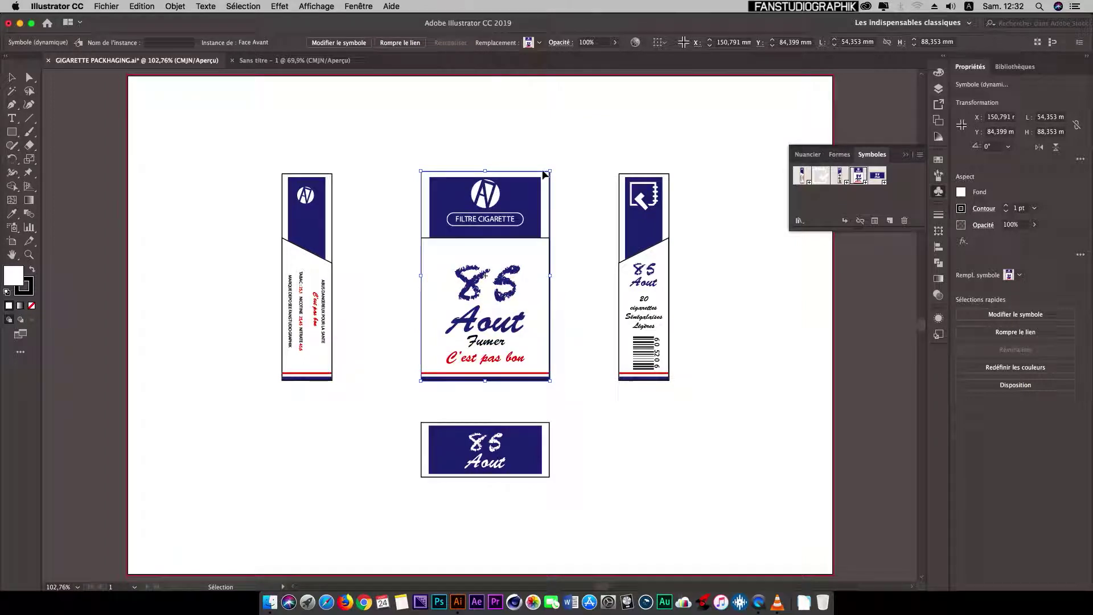
key("super+shift+a")
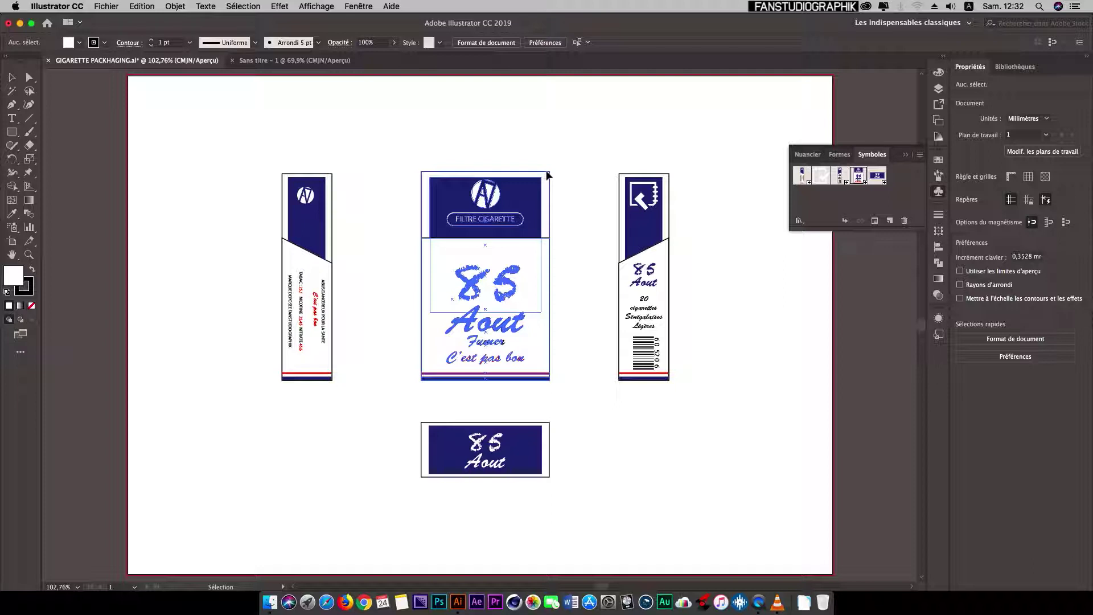
left_click(549, 174)
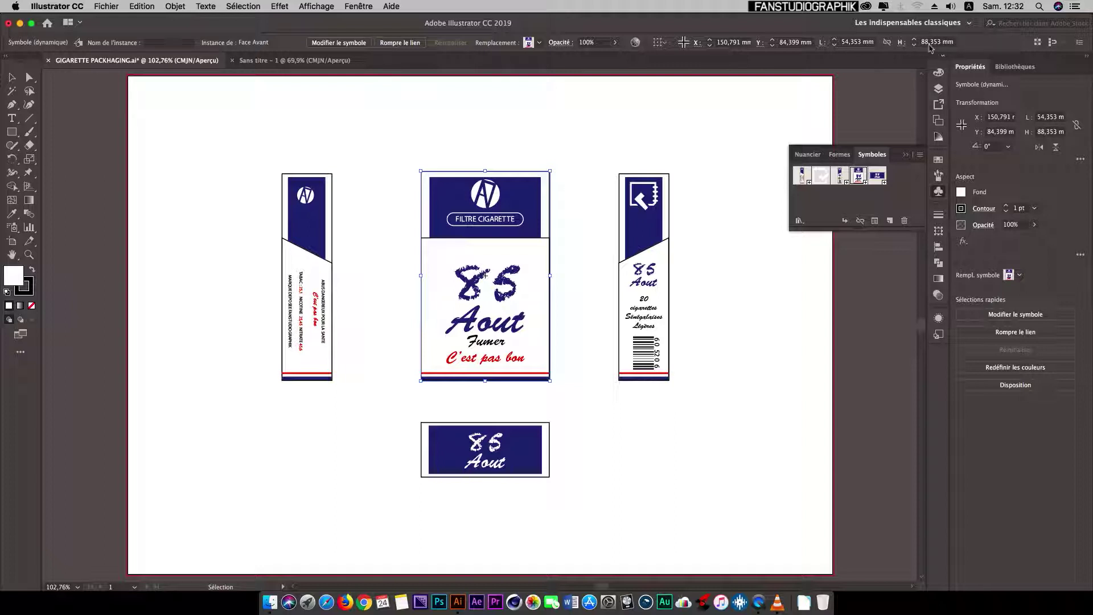
left_click(617, 113)
- Draw a rectangle 54 mm wide and 88 mm high near the middle of the blank "Sans titre - 1" document
key("ctrl+Tab")
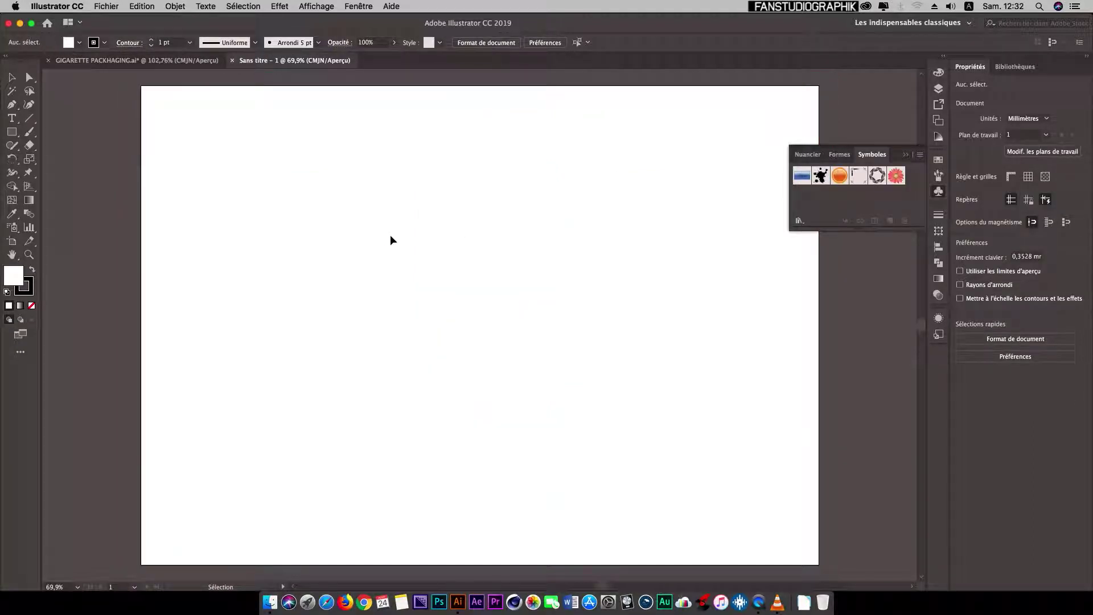
key("m")
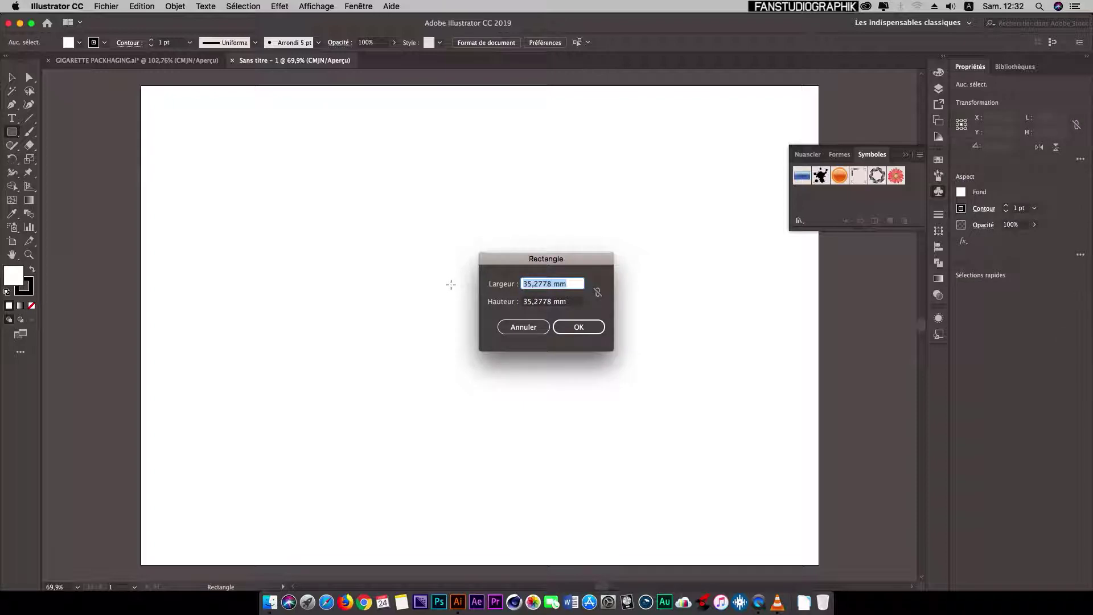
type("54")
key("Tab")
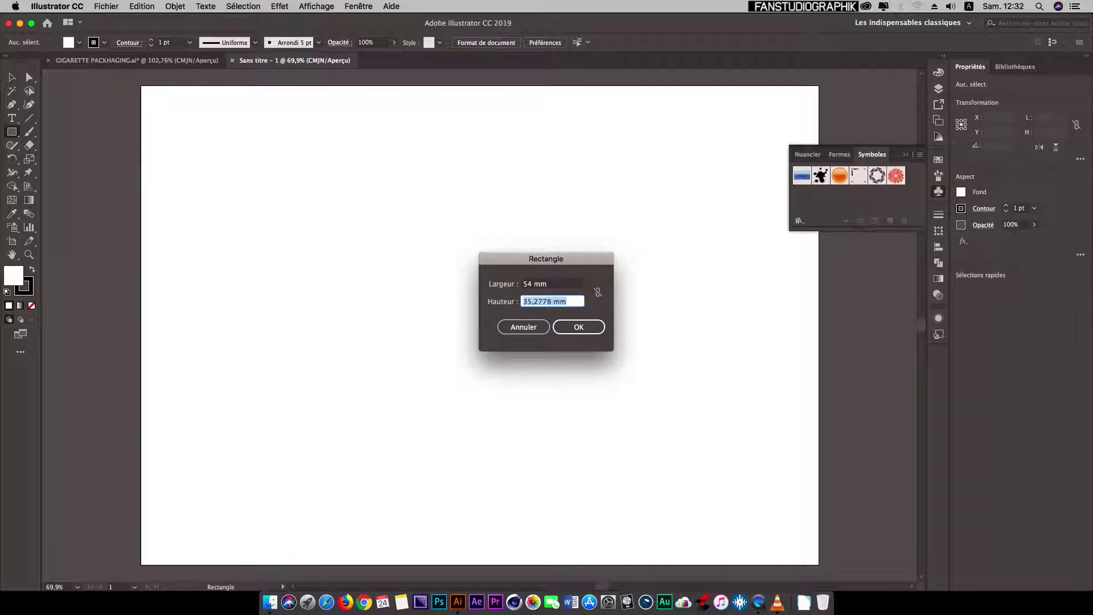
type("88")
left_click(580, 330)
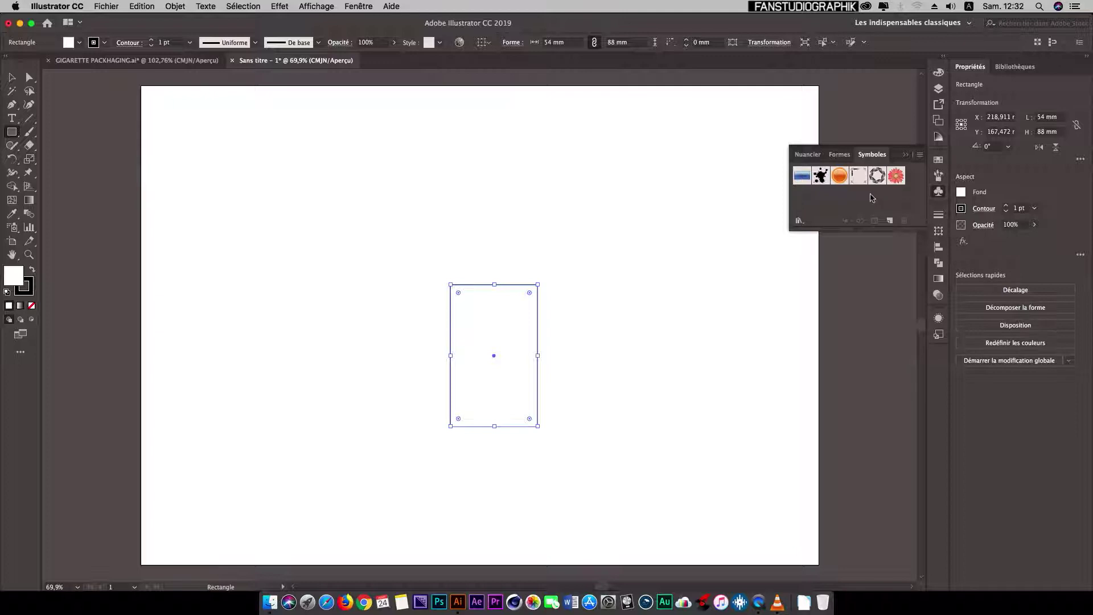
left_click(920, 157)
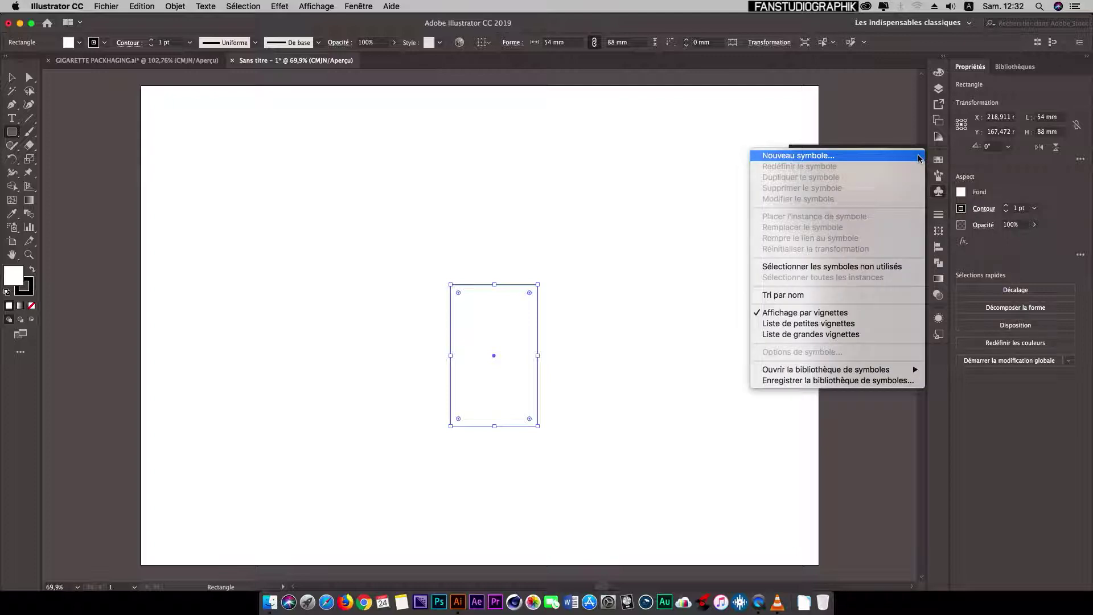
left_click(920, 158)
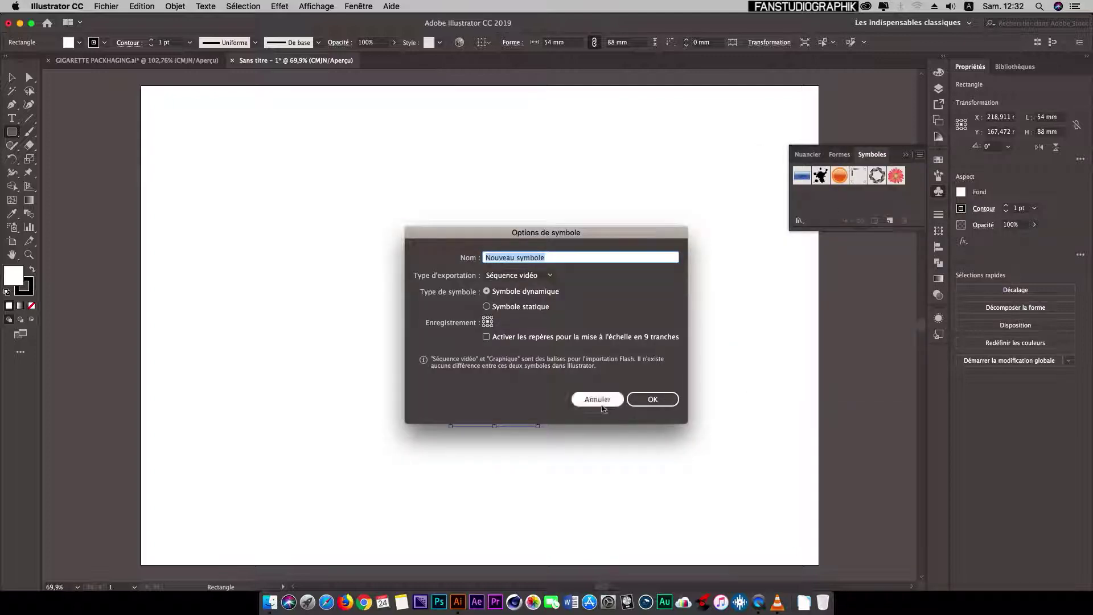
left_click(598, 401)
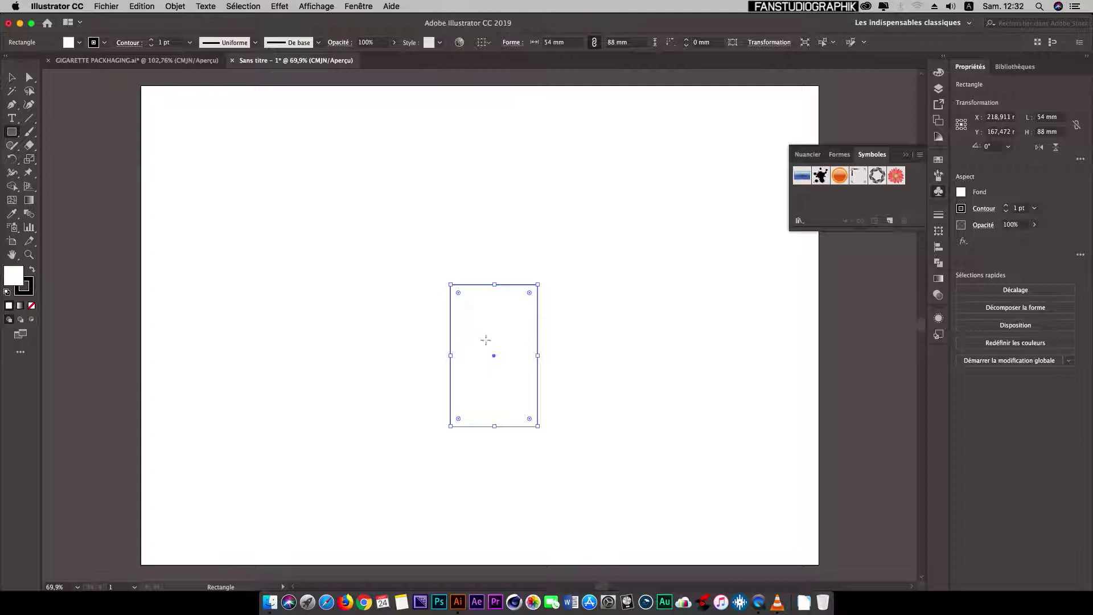
- Open the user symbol library "Facette packaging Cigarette" and place it above and beside the rectangle, near the document's symbols
left_click(799, 220)
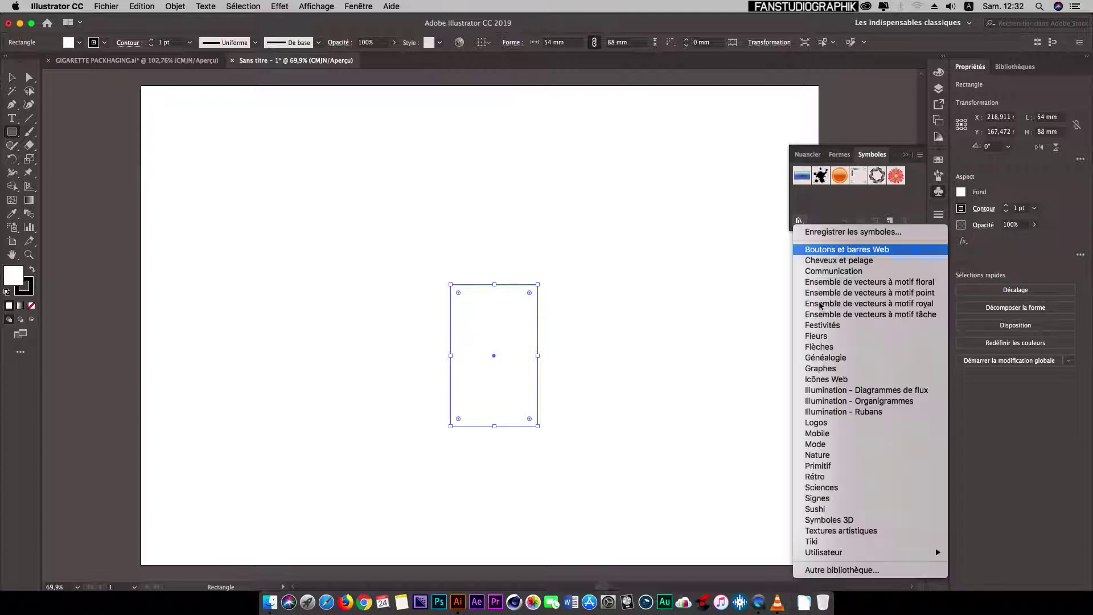
mouse_move(851, 553)
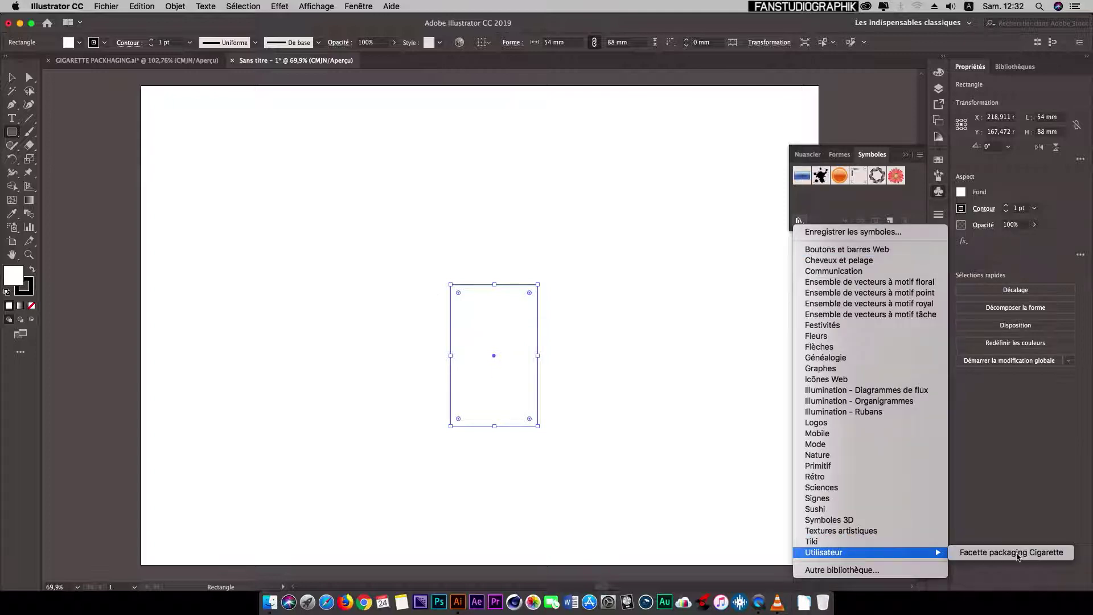
left_click(732, 389)
left_click_drag(569, 273, 659, 139)
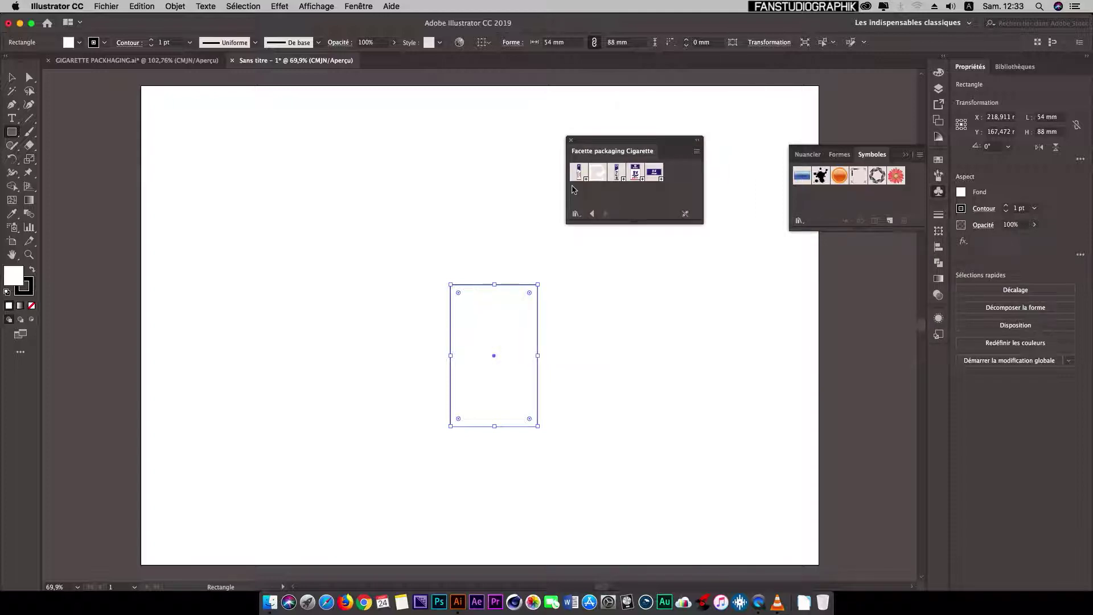
- Add all five pack face symbols from the "Facette packaging Cigarette" library to the document's own symbols
left_click_drag(579, 170, 828, 206)
left_click_drag(617, 173, 828, 204)
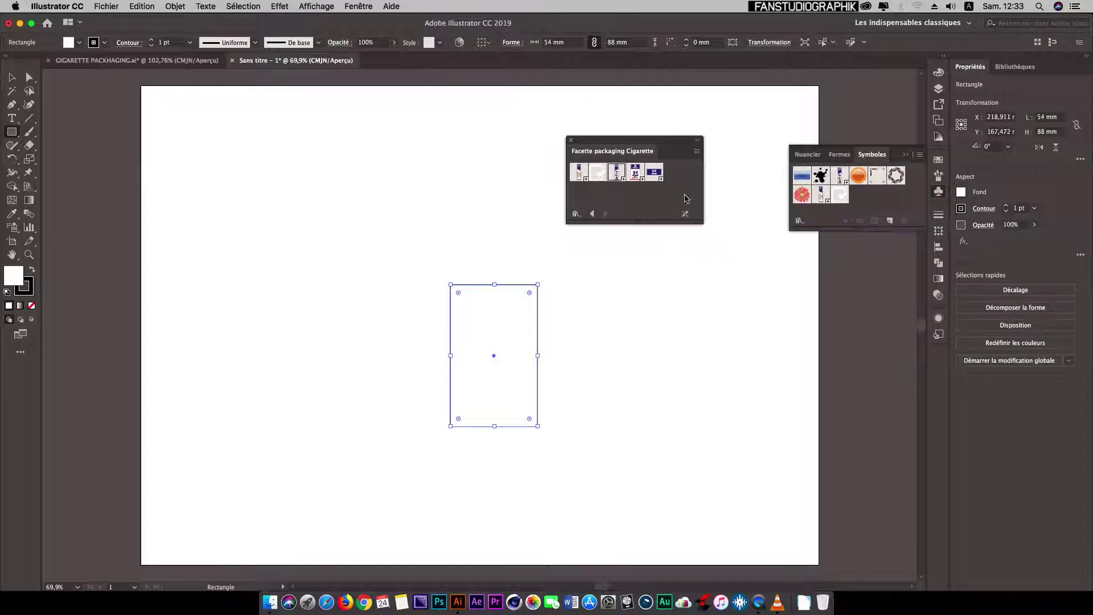
left_click_drag(632, 174, 861, 205)
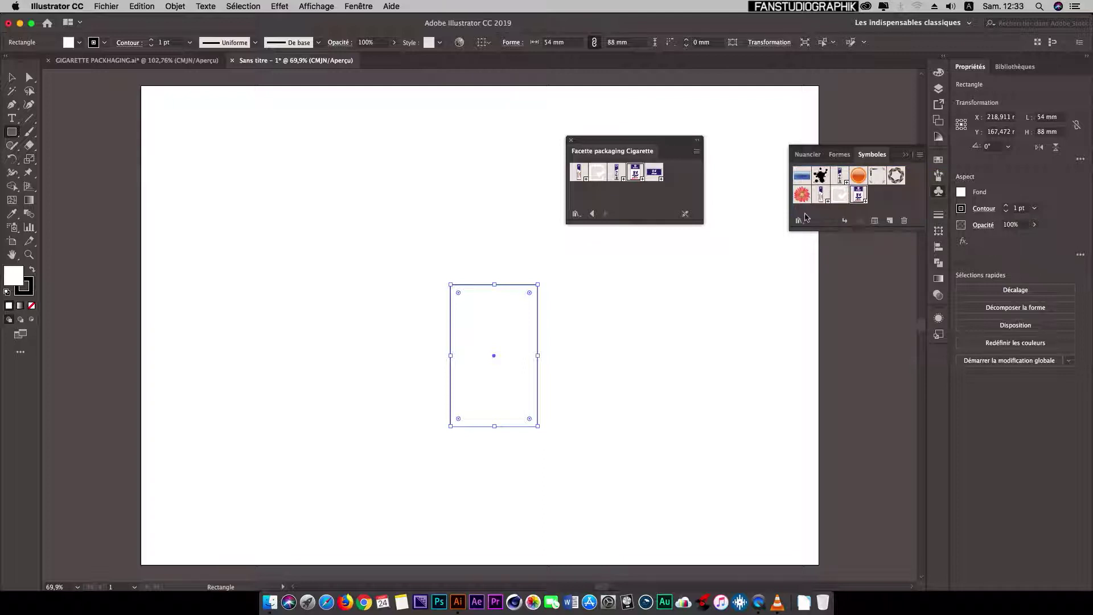
left_click_drag(654, 173, 881, 205)
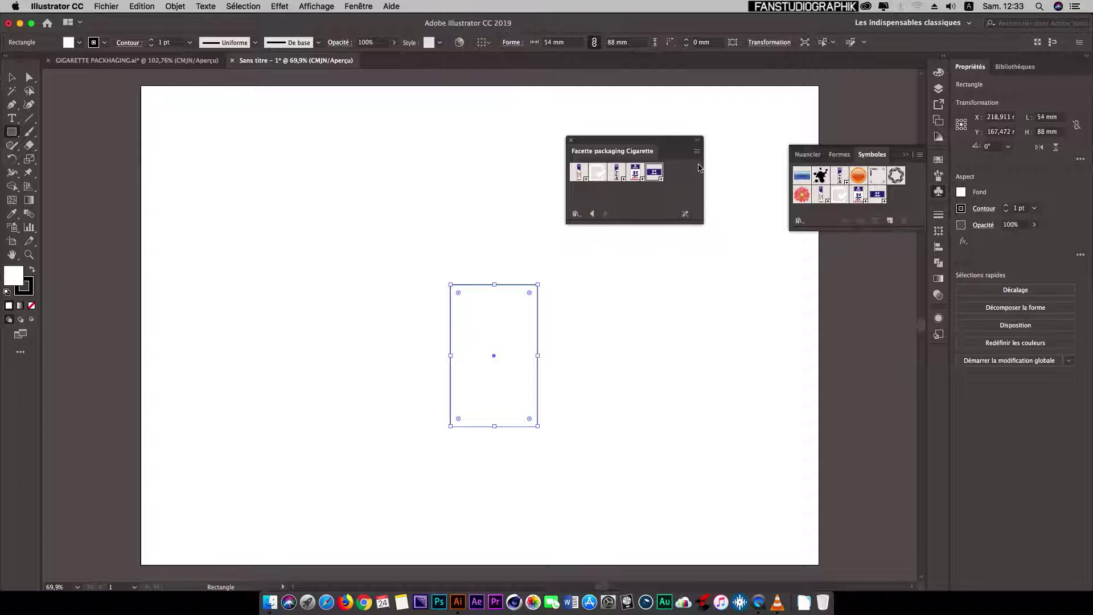
- Close the symbol library and move the rectangle up about 44 mm on the artboard
left_click(571, 140)
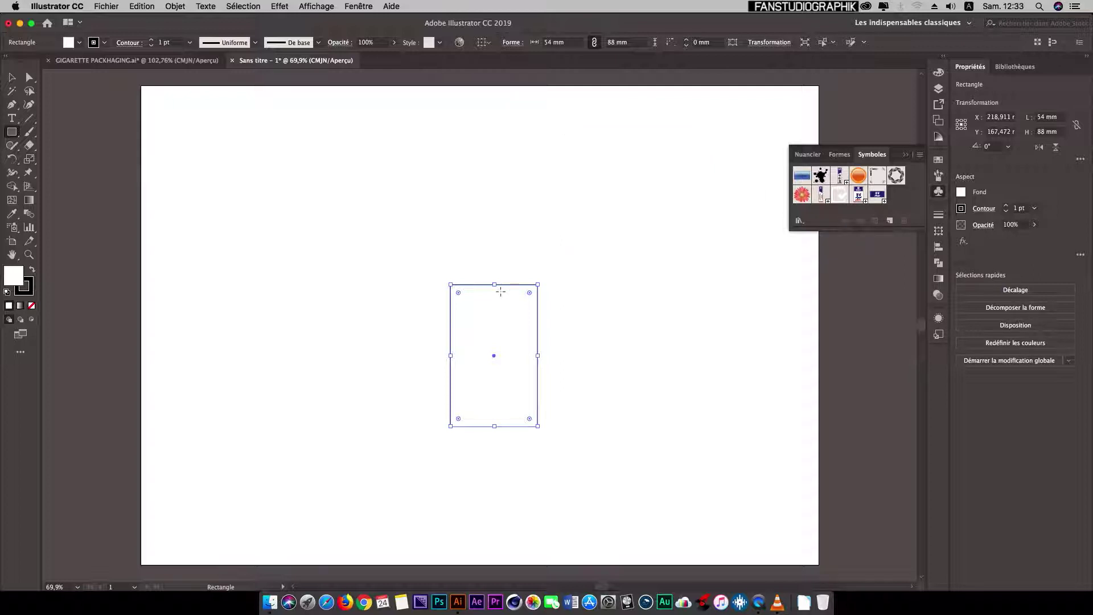
key("v")
left_click_drag(506, 309, 499, 238)
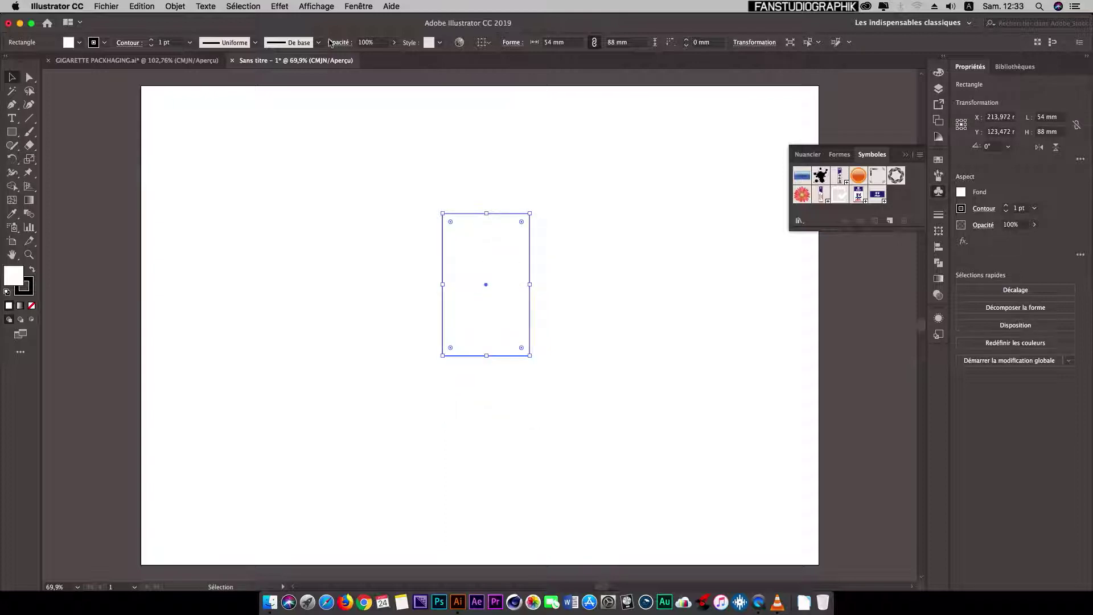
left_click(278, 7)
mouse_move(353, 77)
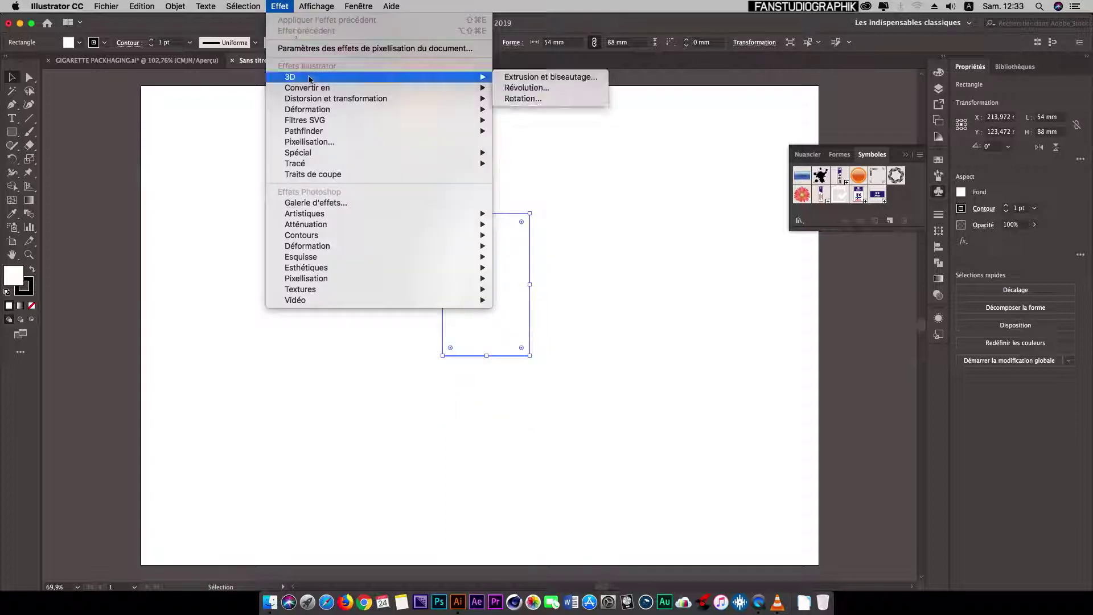
left_click(514, 87)
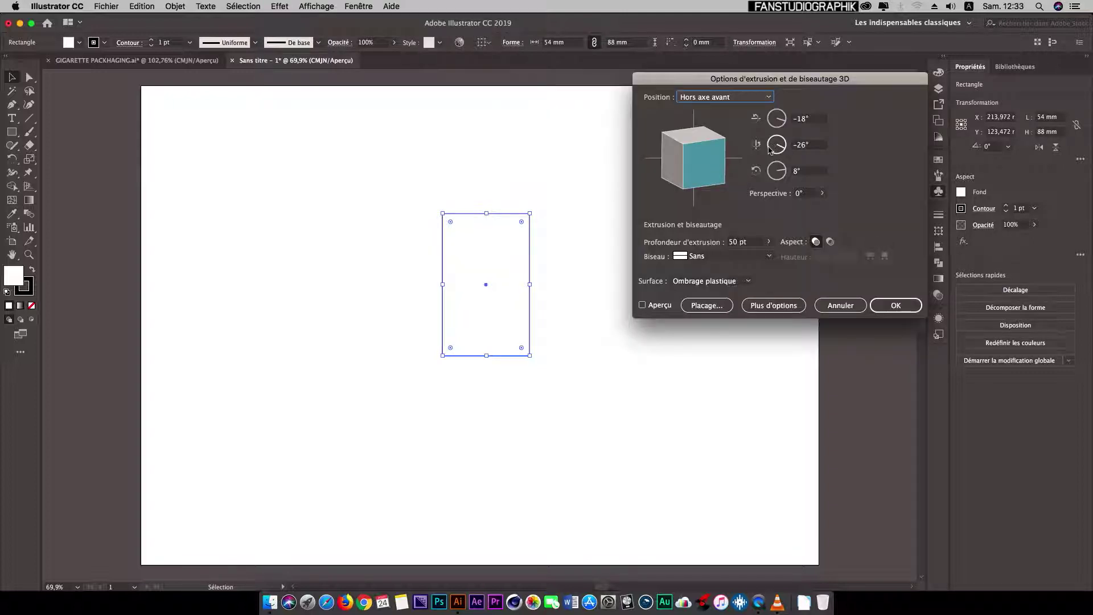
left_click(642, 306)
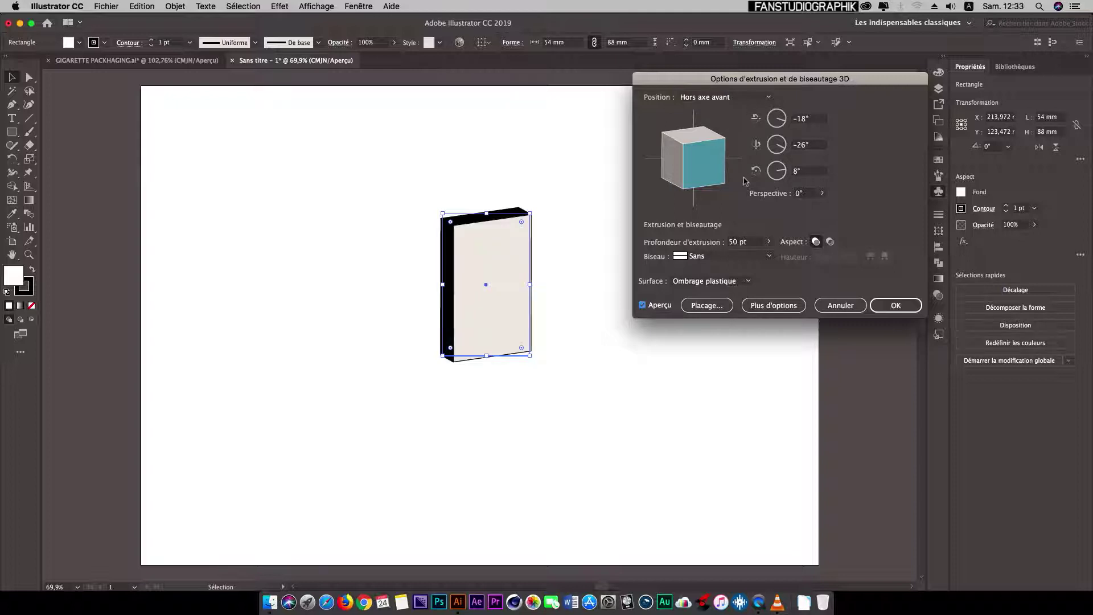
mouse_move(707, 166)
left_mouse_down()
mouse_move(698, 158)
mouse_move(721, 147)
mouse_move(694, 171)
mouse_move(715, 181)
mouse_move(698, 168)
left_mouse_up()
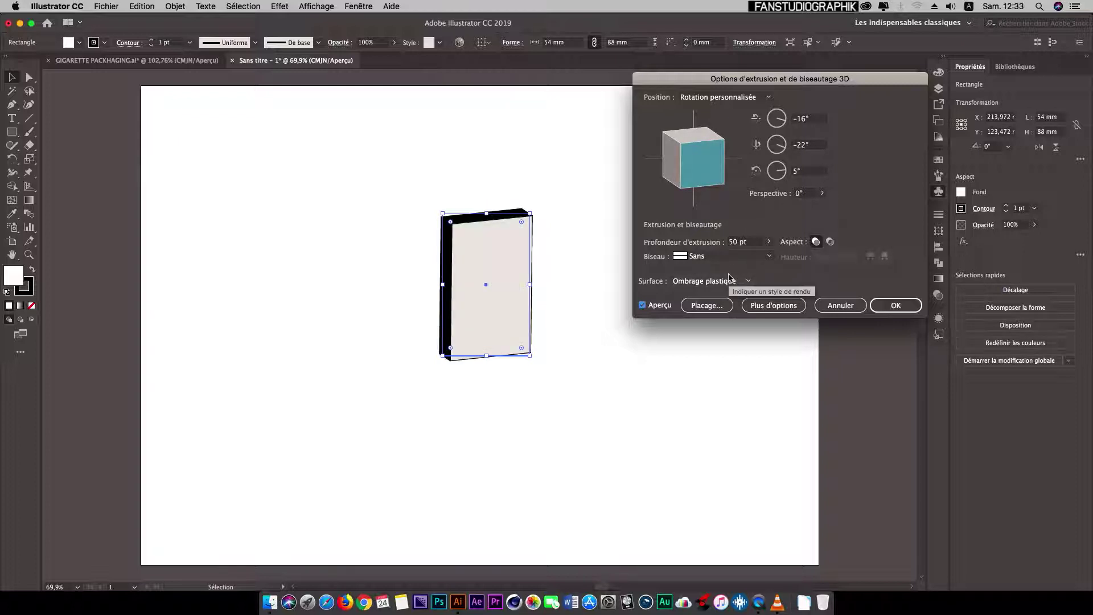
left_click_drag(711, 183, 718, 180)
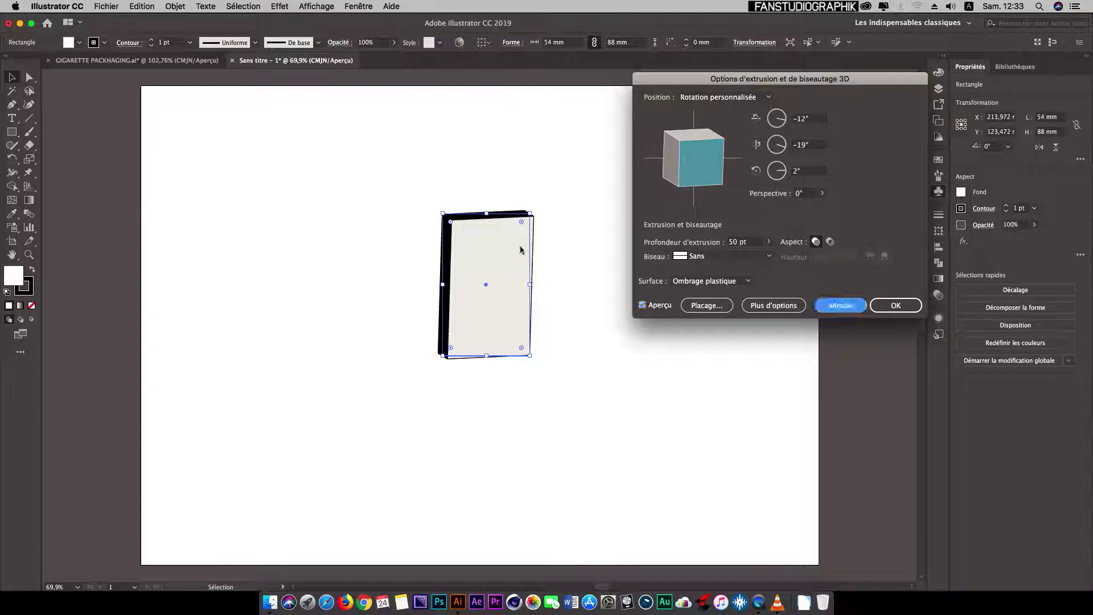
key("Escape")
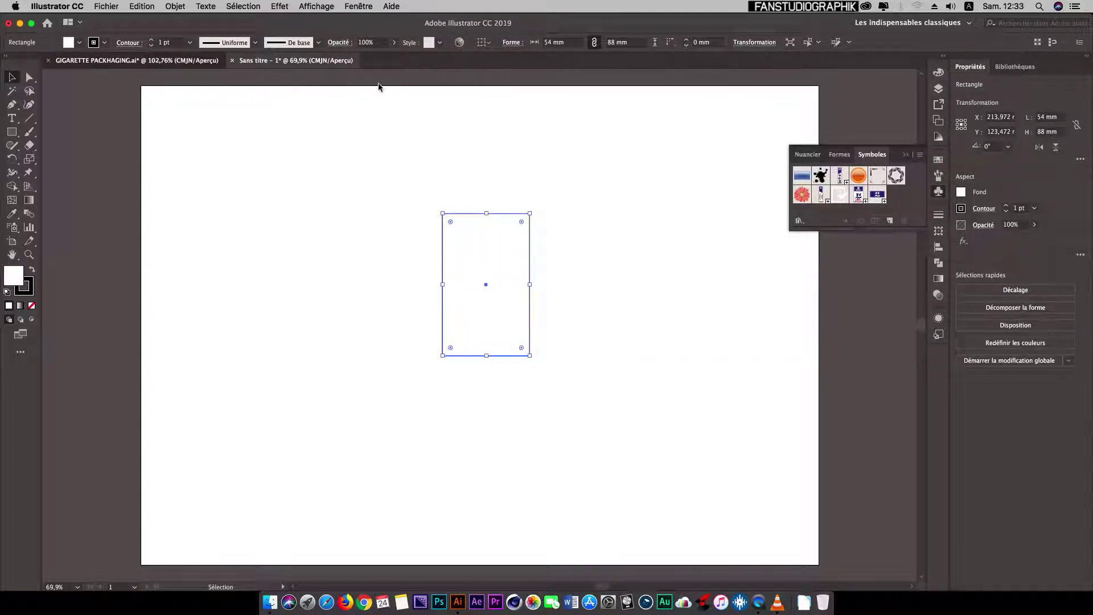
- In the cigarette packaging document, check the width and height of the outer rectangle inside the "Face Droite" symbol
key("super+grave")
left_click(670, 192)
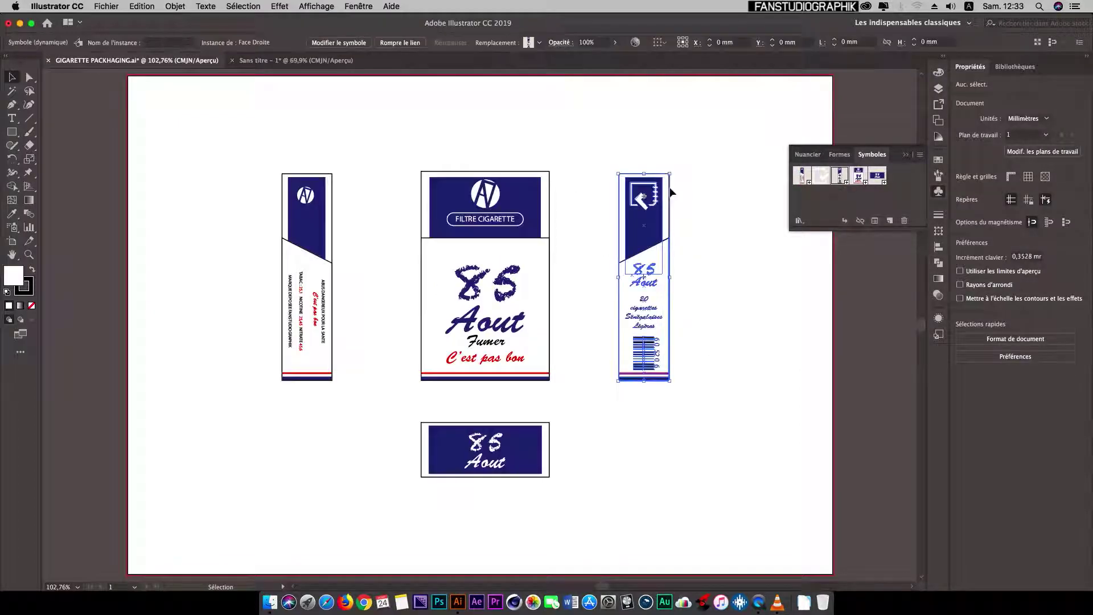
double_click(670, 189)
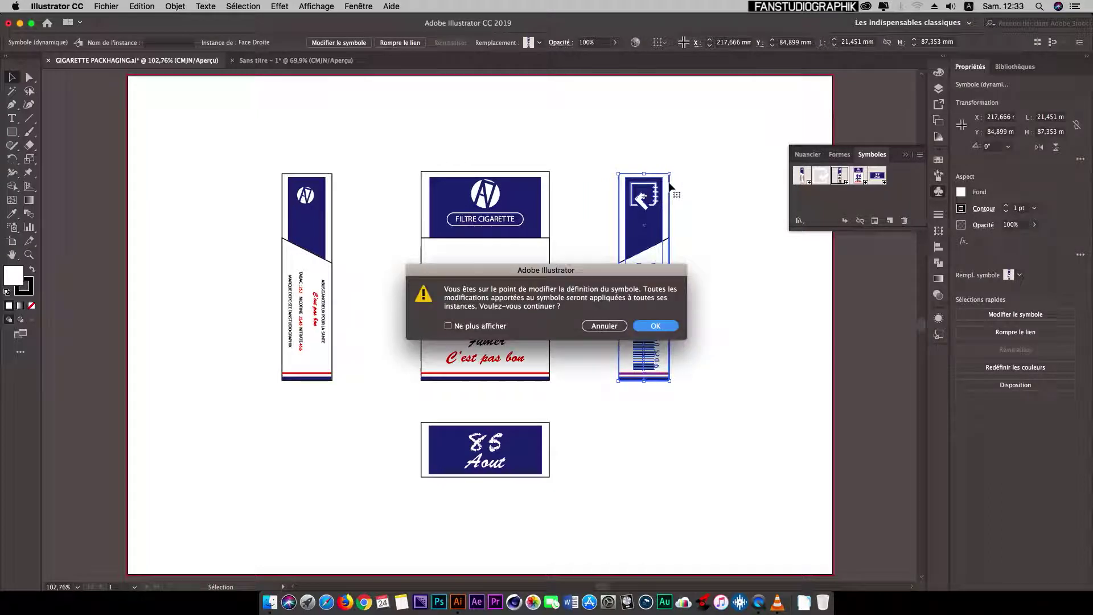
left_click(655, 326)
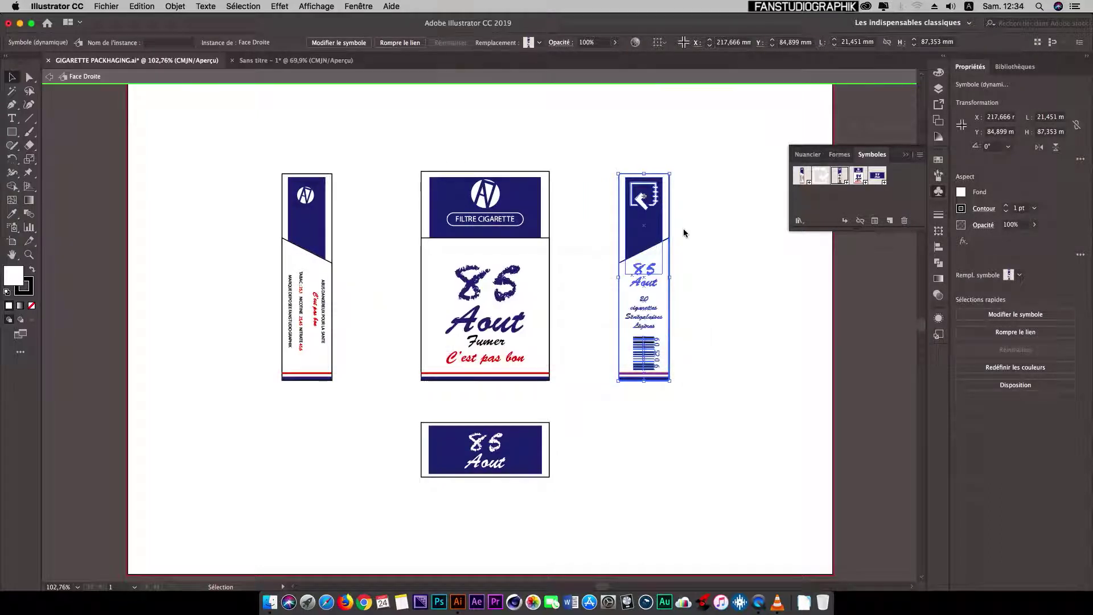
left_click(670, 189)
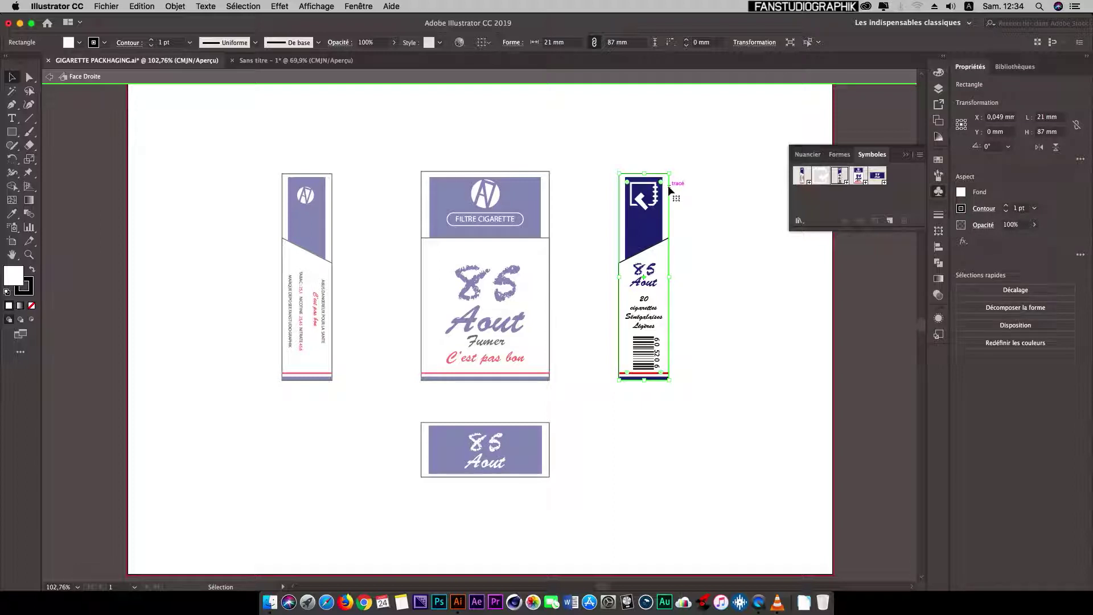
double_click(670, 190)
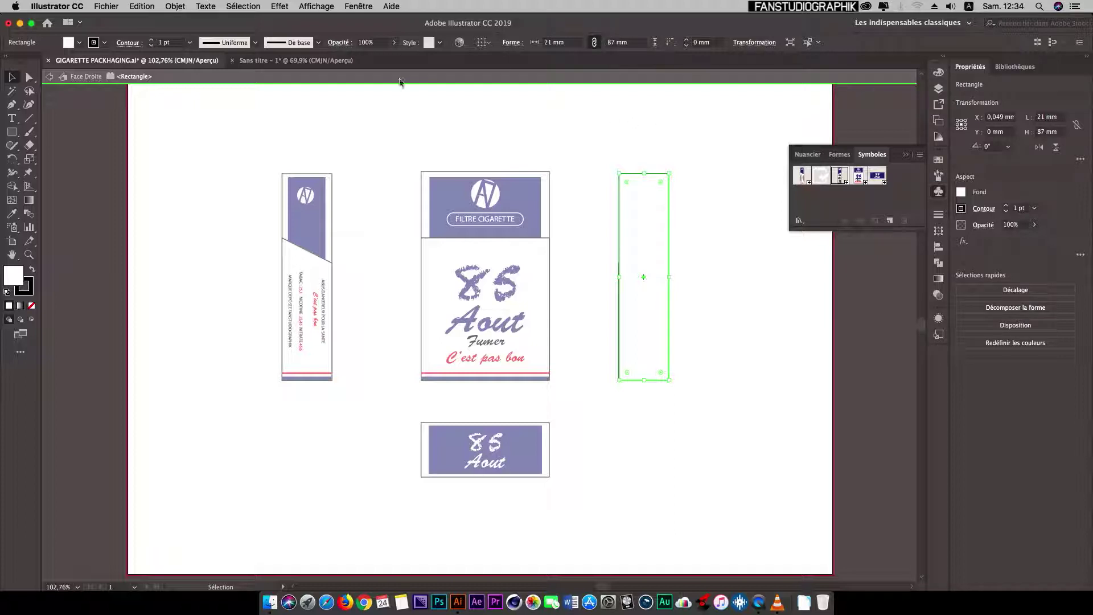
double_click(637, 122)
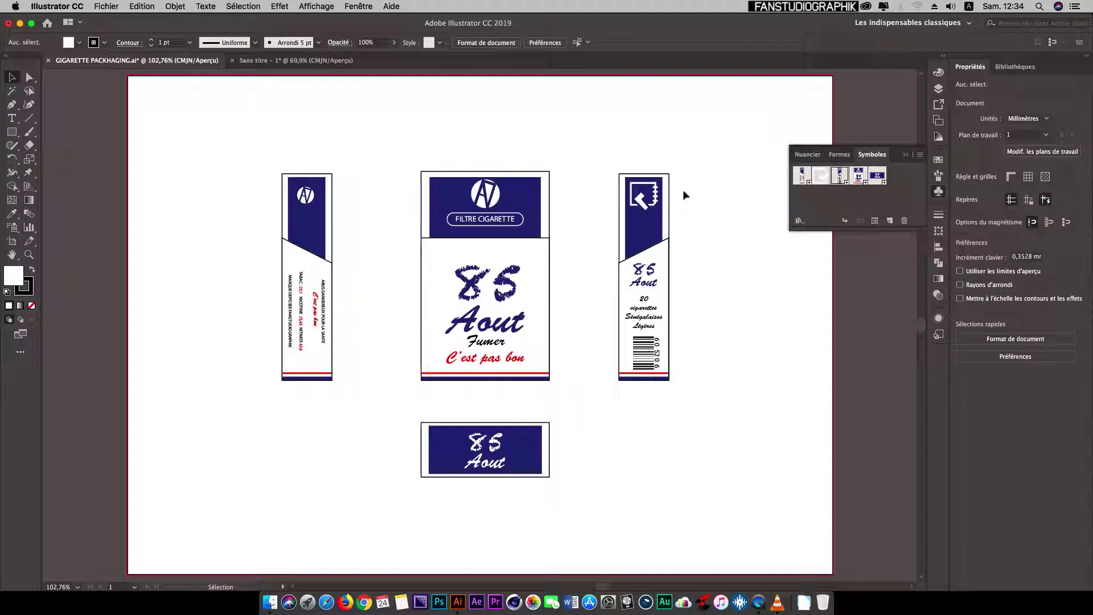
left_click(669, 180)
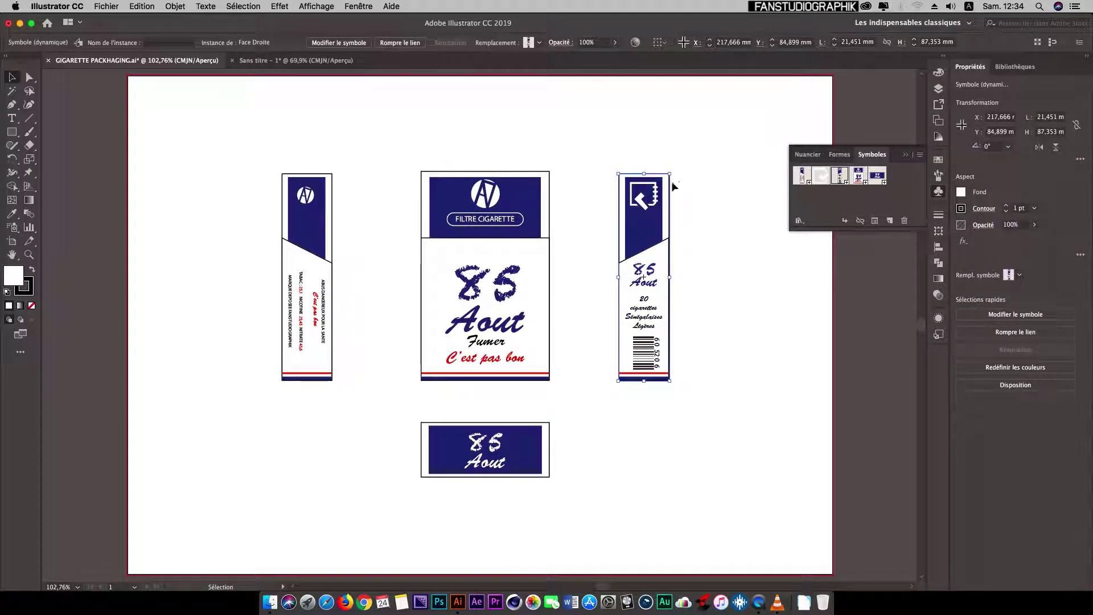
double_click(669, 182)
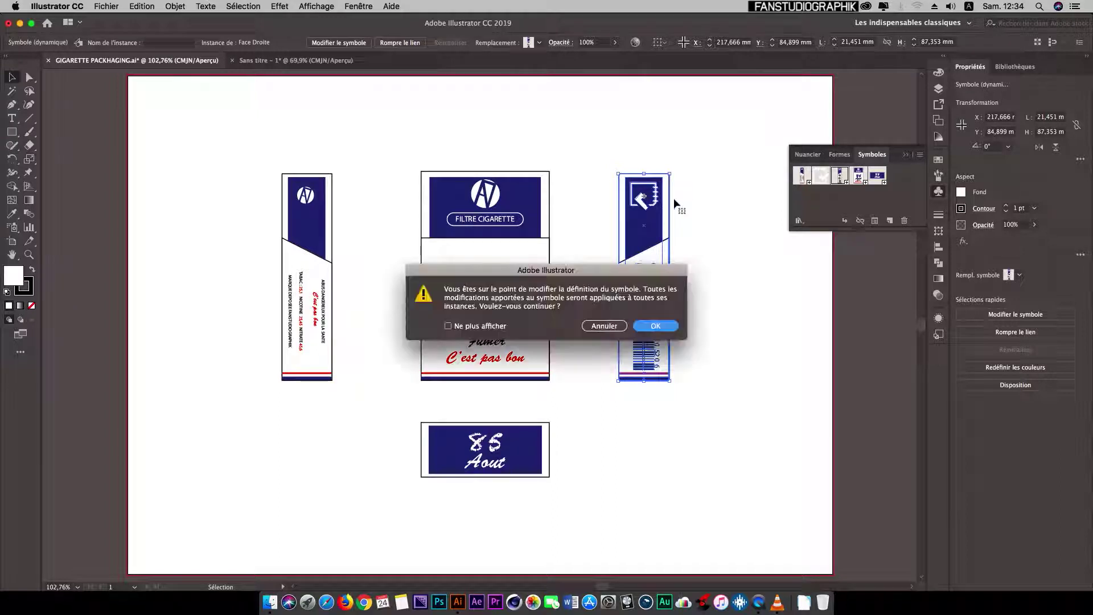
left_click(660, 328)
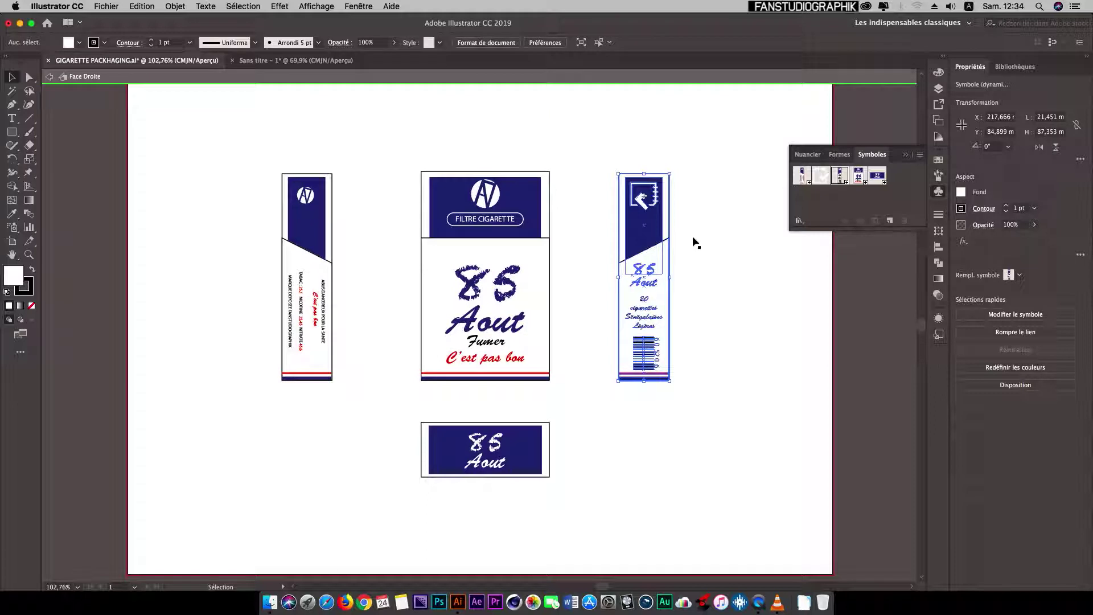
double_click(732, 246)
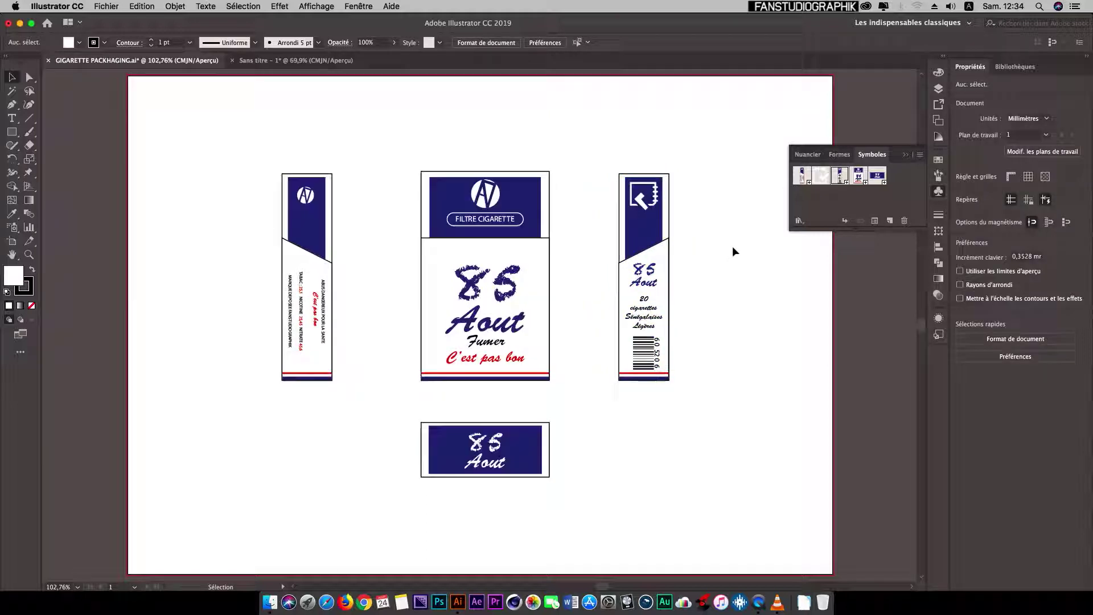
- Check the width and height of the outer rectangle inside the "Face Gauche" symbol, leaving the symbol unmodified
left_click(332, 196)
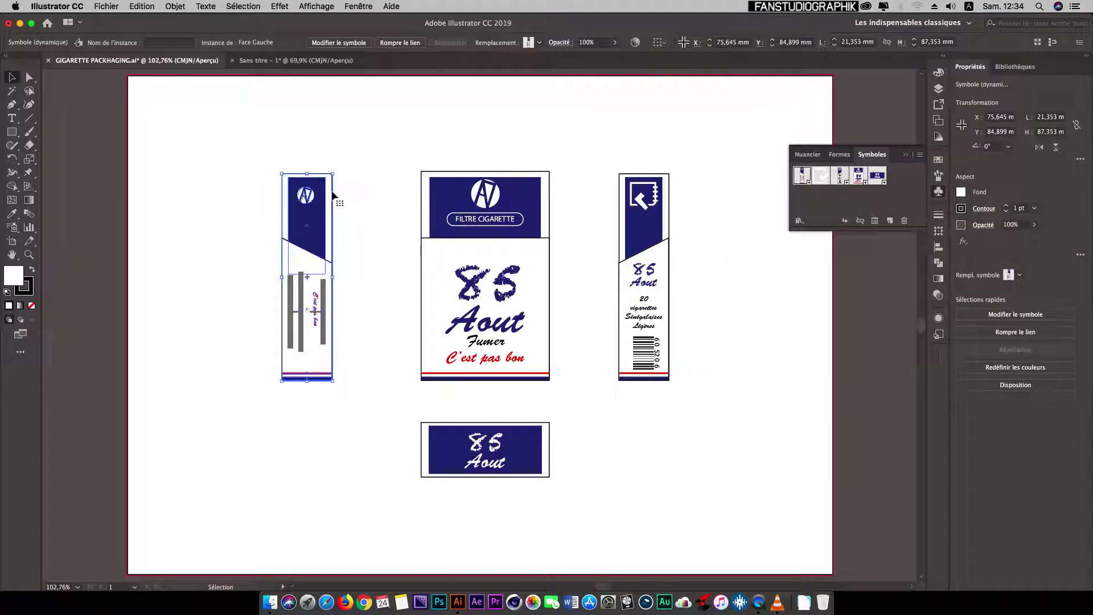
double_click(333, 195)
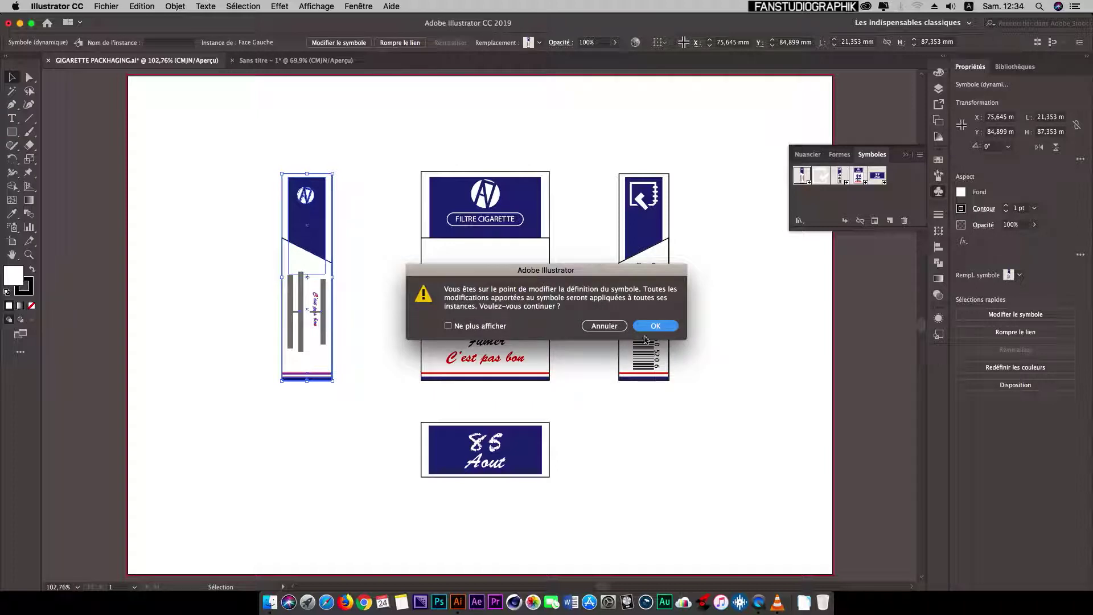
left_click(654, 326)
left_click(330, 171)
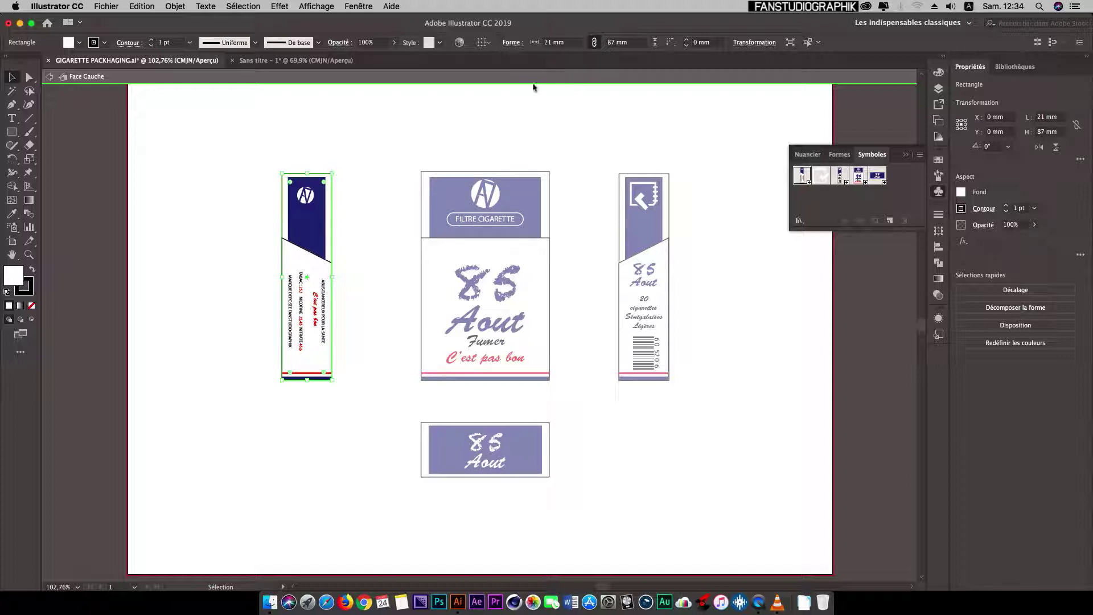
double_click(422, 115)
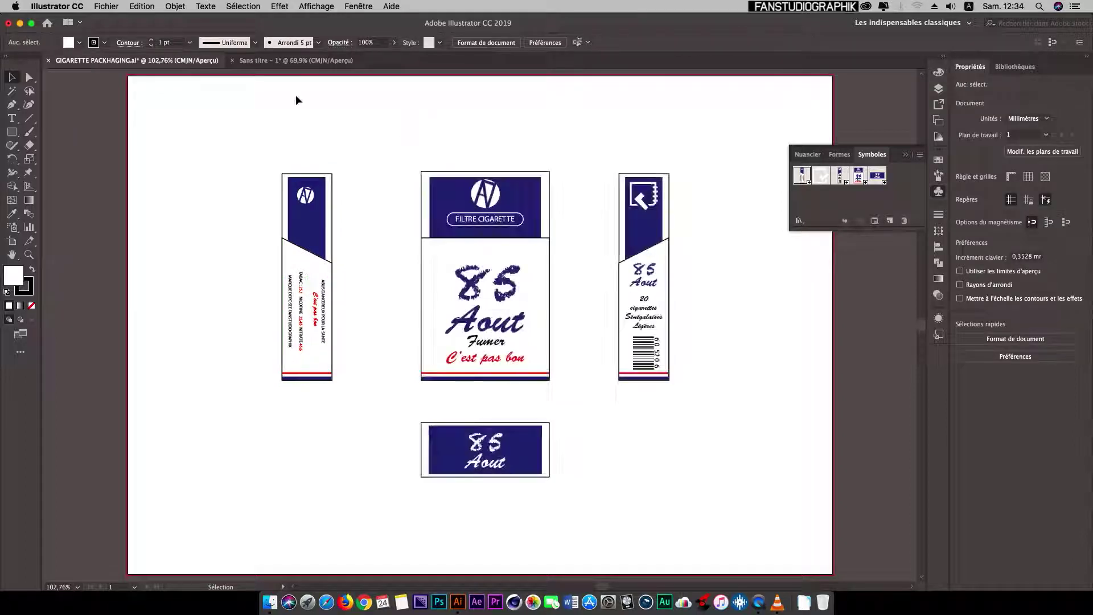
- Return to the untitled document and inspect the rectangle's size and its stroke and fill appearance attributes
left_click(296, 61)
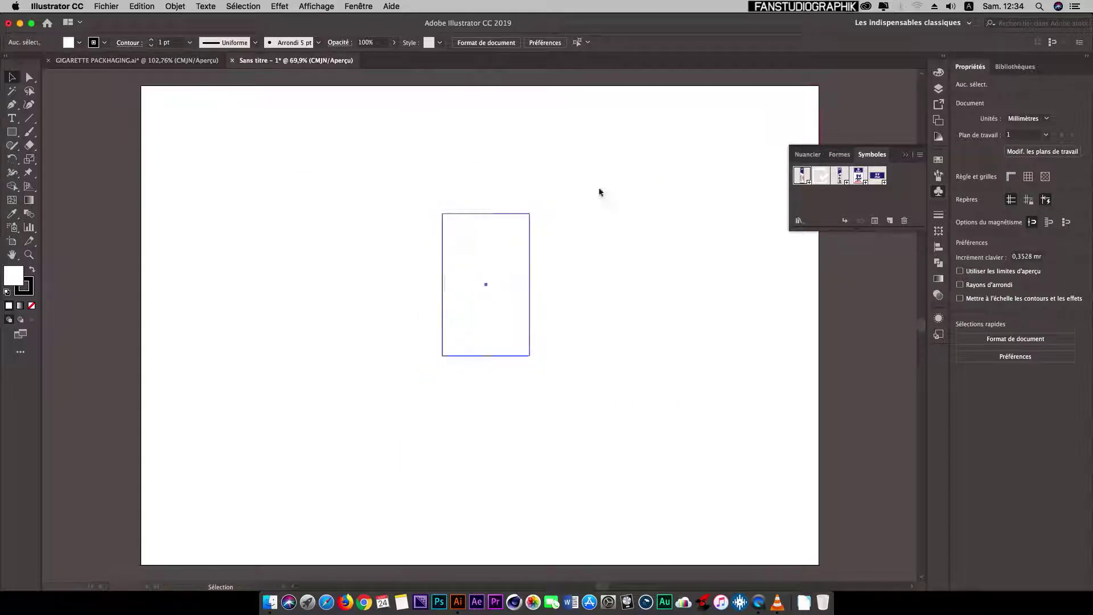
left_click(508, 235)
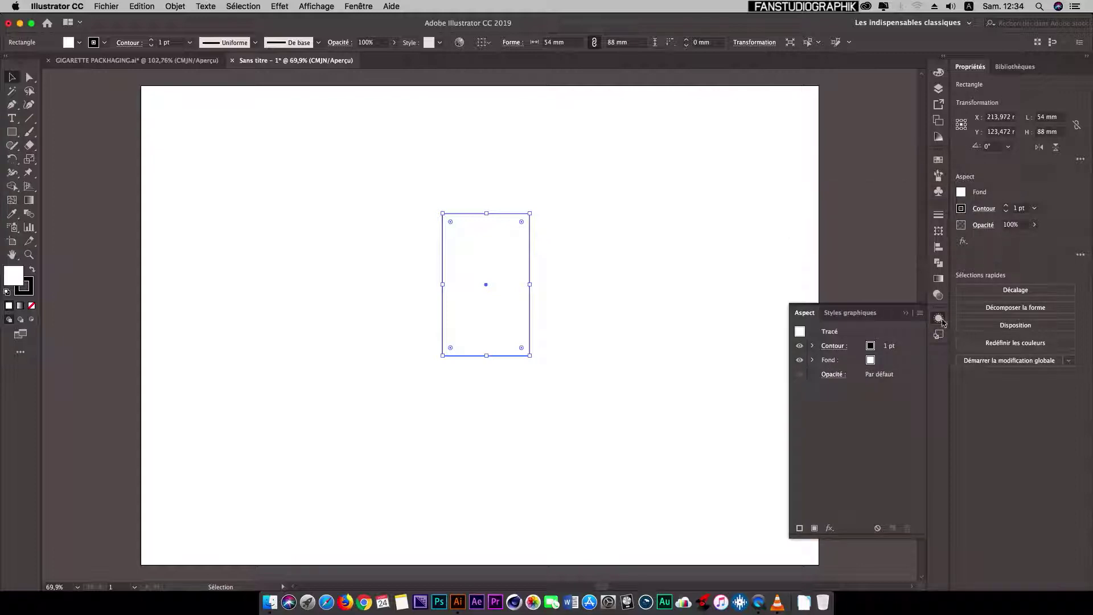
left_click(598, 271)
left_click(575, 260)
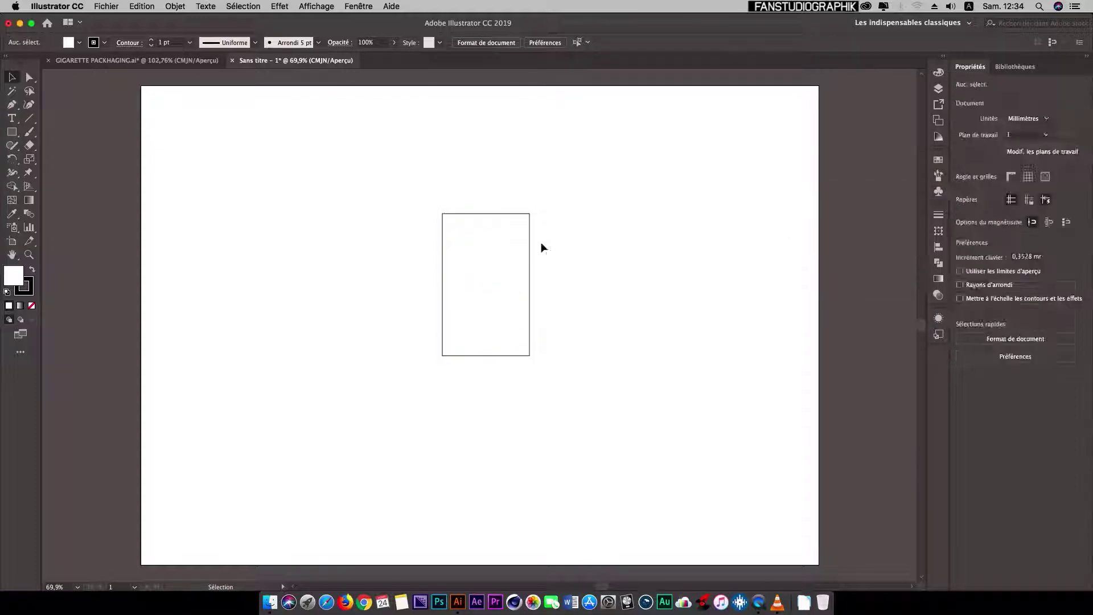
- View the 3D Extrude & Bevel options for the rectangle and cancel without applying the effect
left_click(454, 254)
left_click(281, 6)
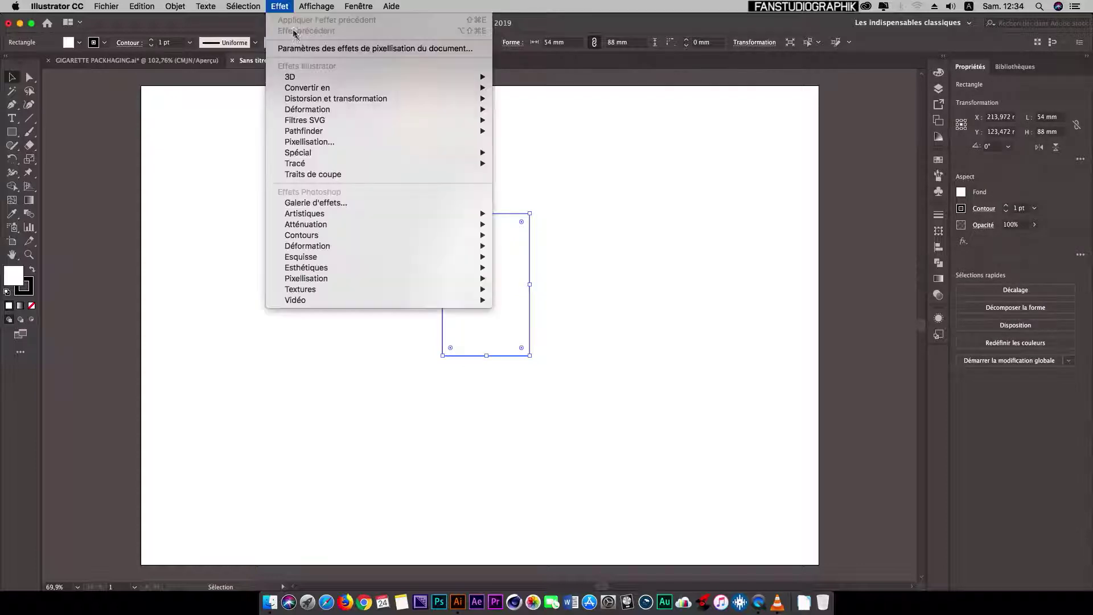
left_click(694, 152)
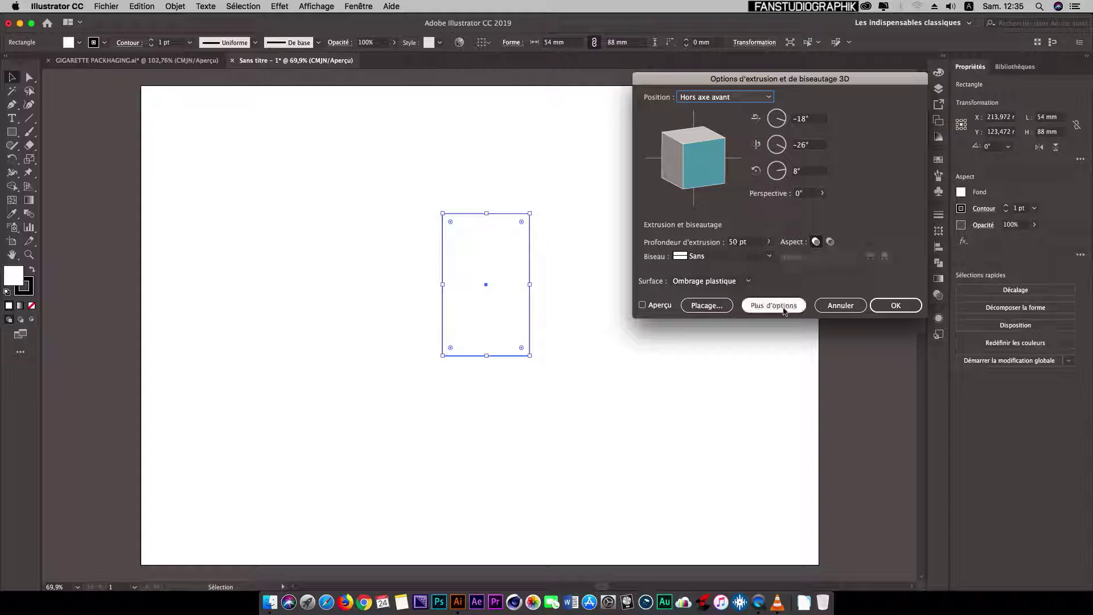
left_click(840, 305)
left_click(581, 275)
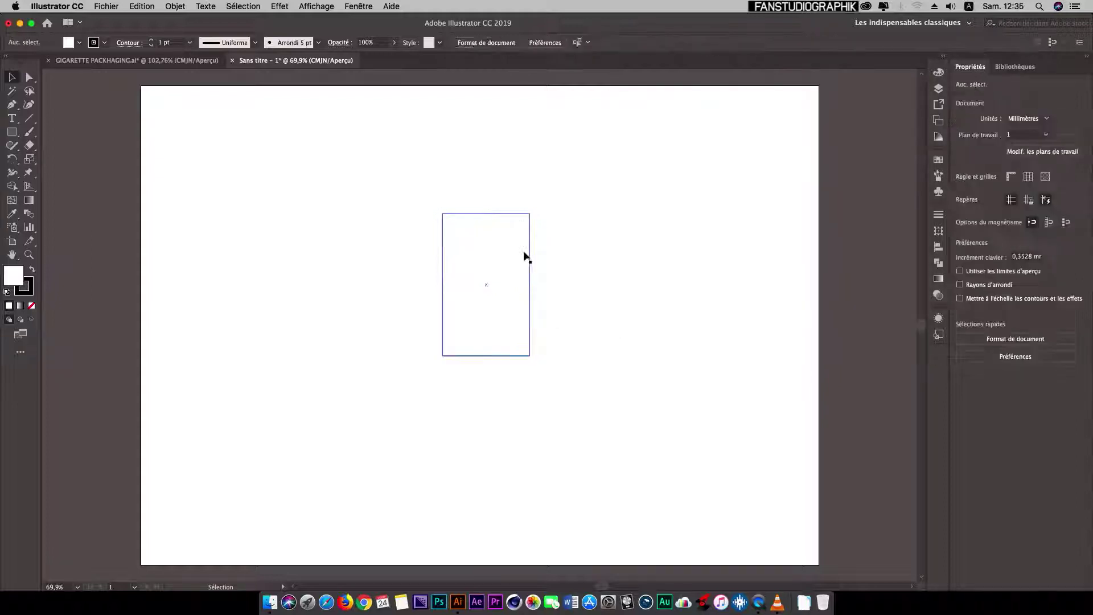
key("ctrl+z")
left_click(622, 251)
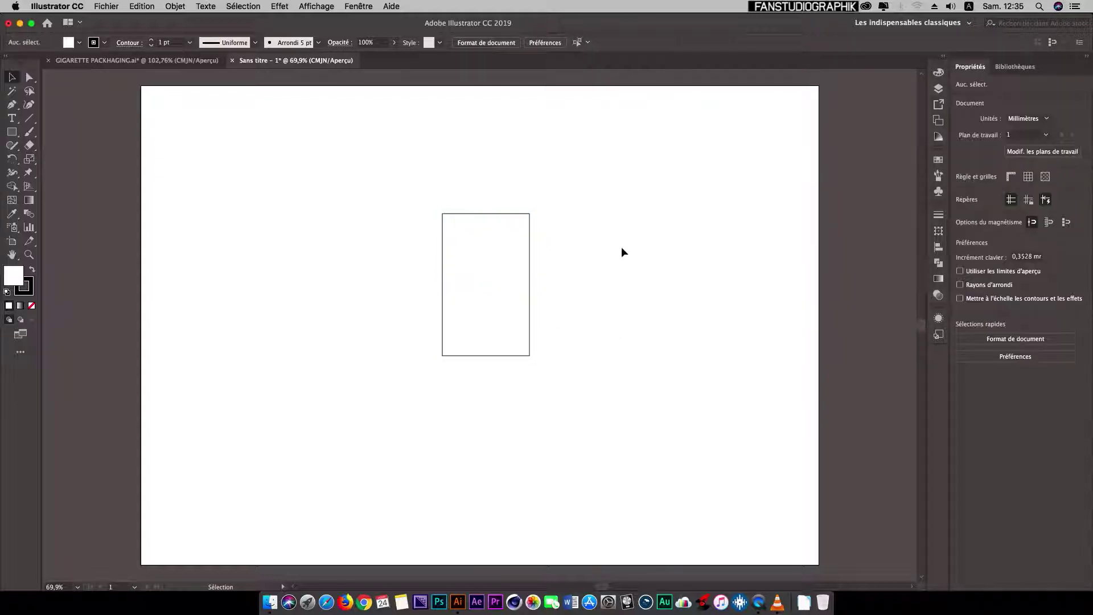
left_click(531, 259)
left_click(603, 288)
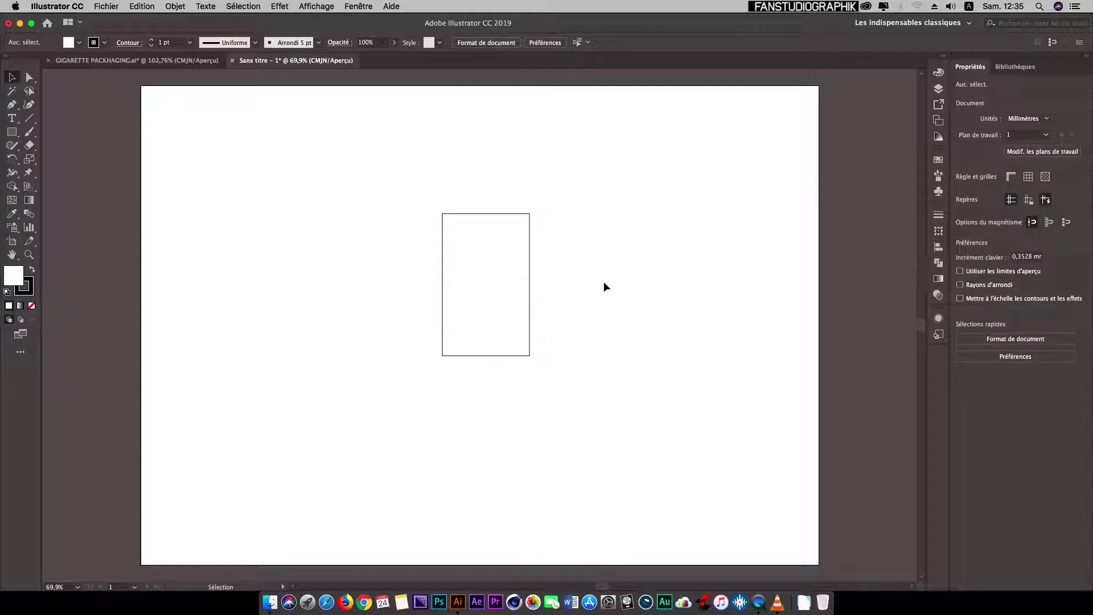